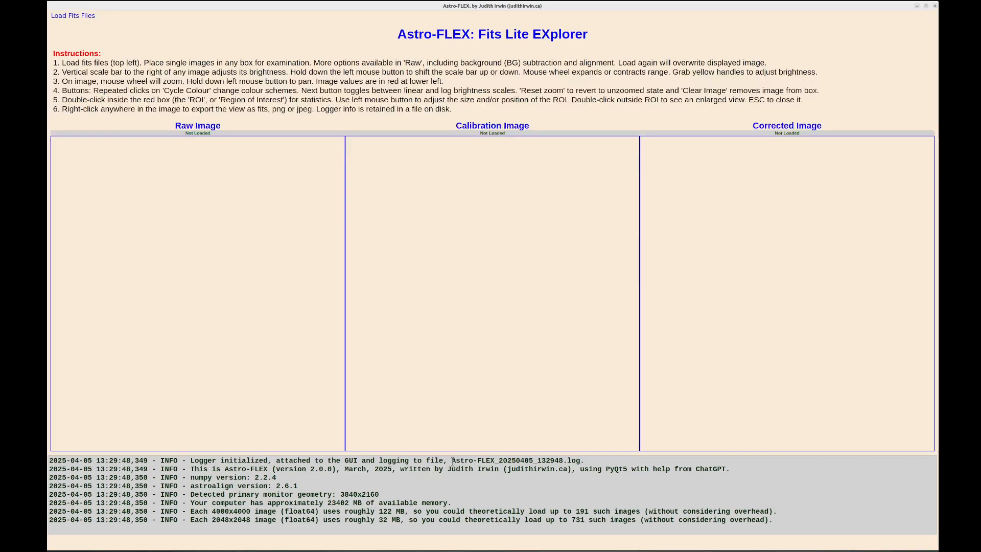
Highlight the log file name, the available memory, the 4000x4000 image size and its maximum image count in the startup log
left_click_drag(452, 462, 579, 461)
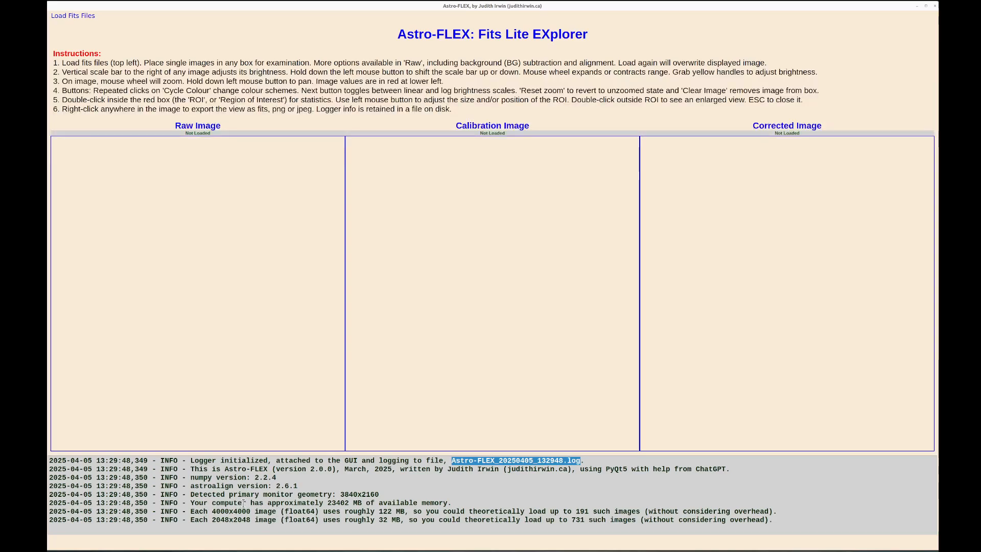
left_click_drag(328, 504, 446, 505)
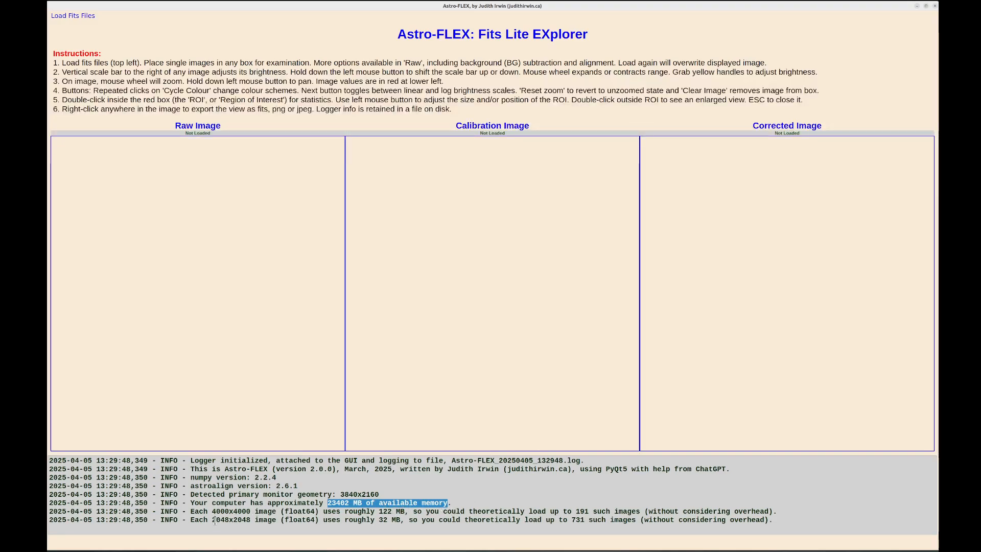
left_click_drag(212, 512, 276, 512)
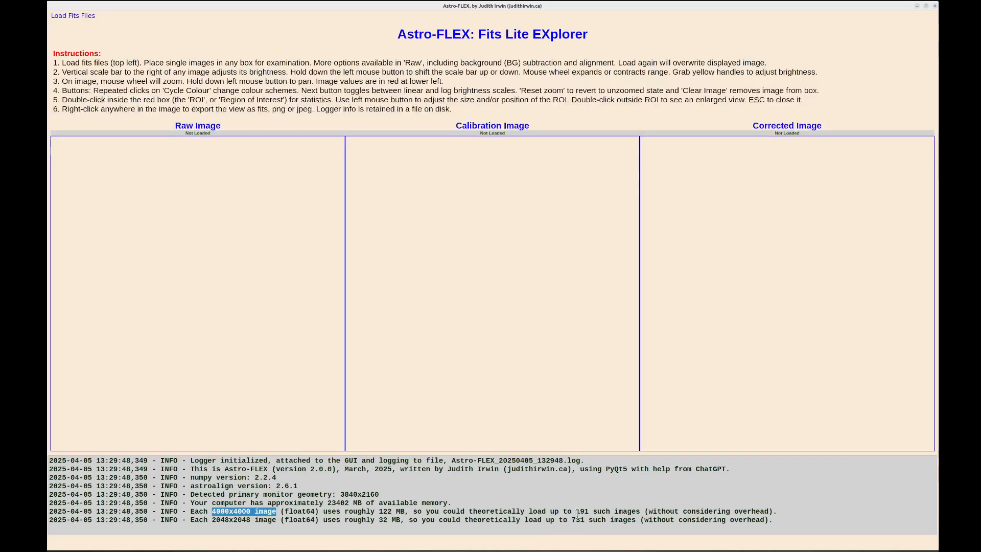
left_click_drag(576, 512, 587, 511)
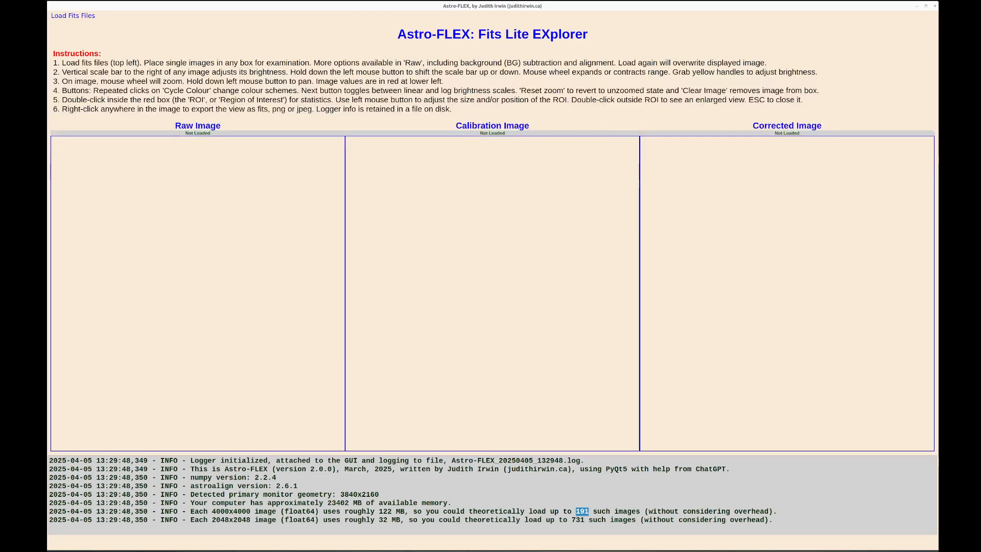
Load m33 75x150s.fit from the Downloads folder as a single image into the Calibration box
left_click(78, 15)
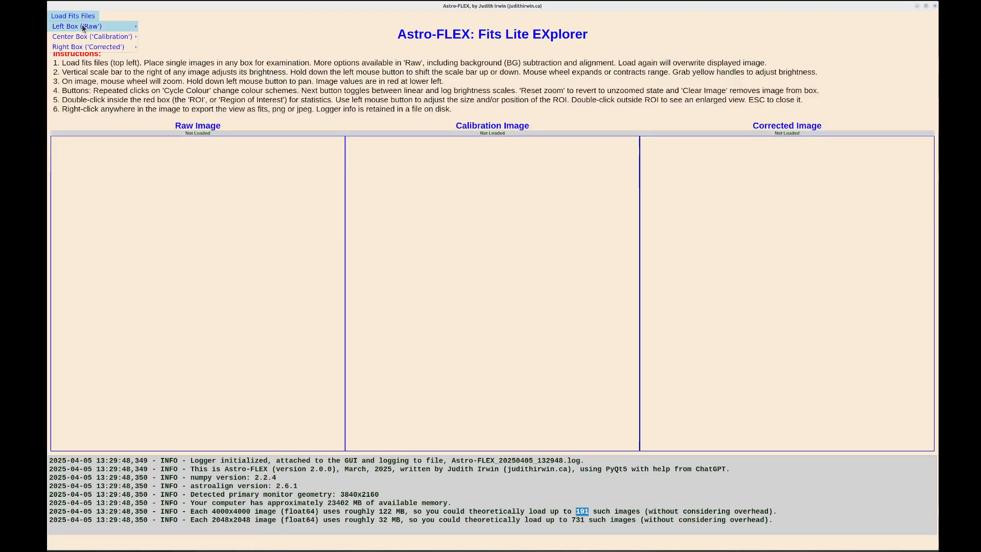
mouse_move(83, 28)
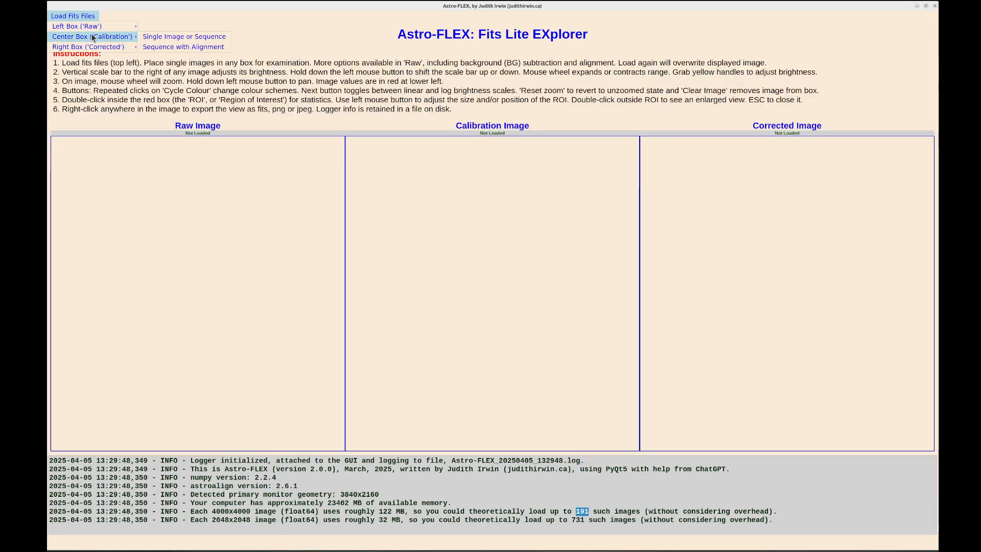
mouse_move(94, 50)
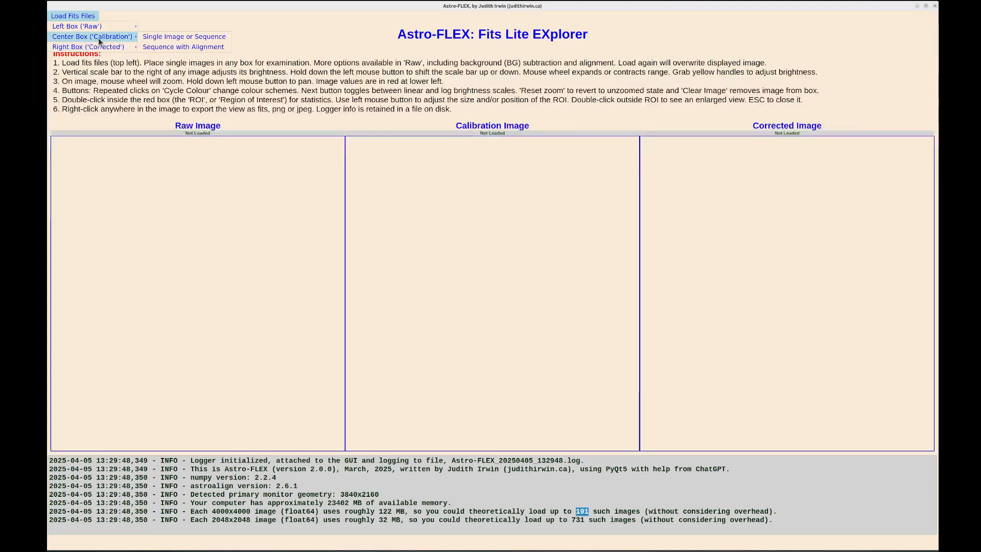
left_click(169, 39)
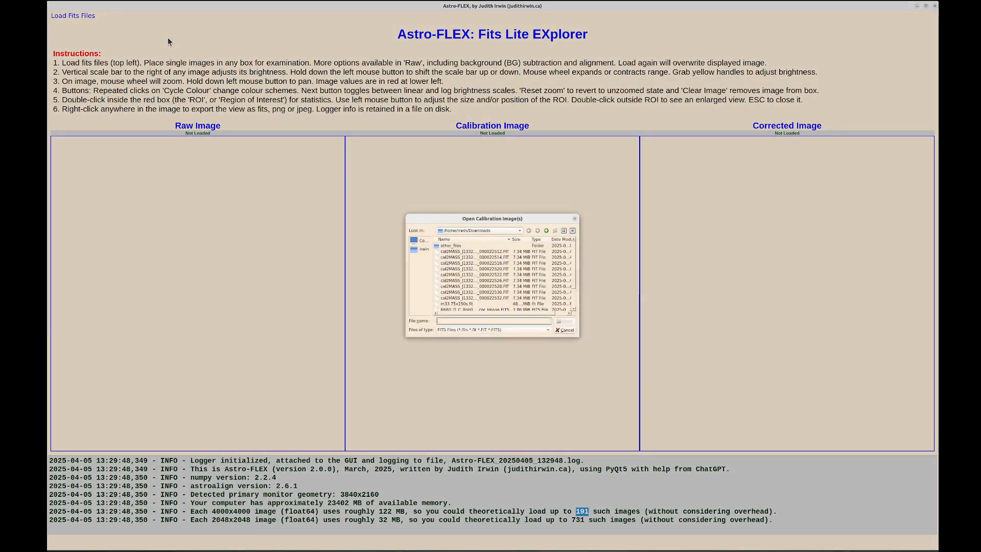
left_click(471, 303)
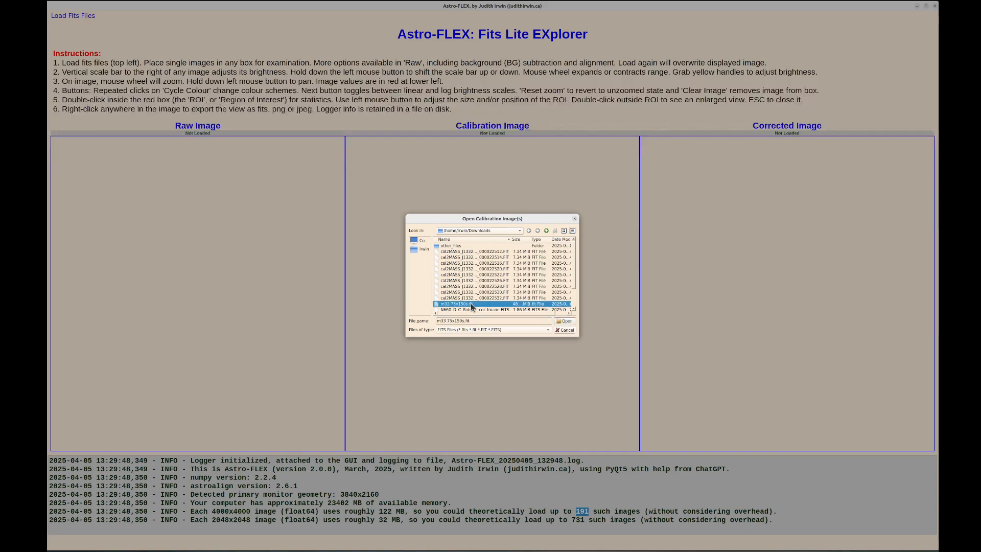
left_click(567, 321)
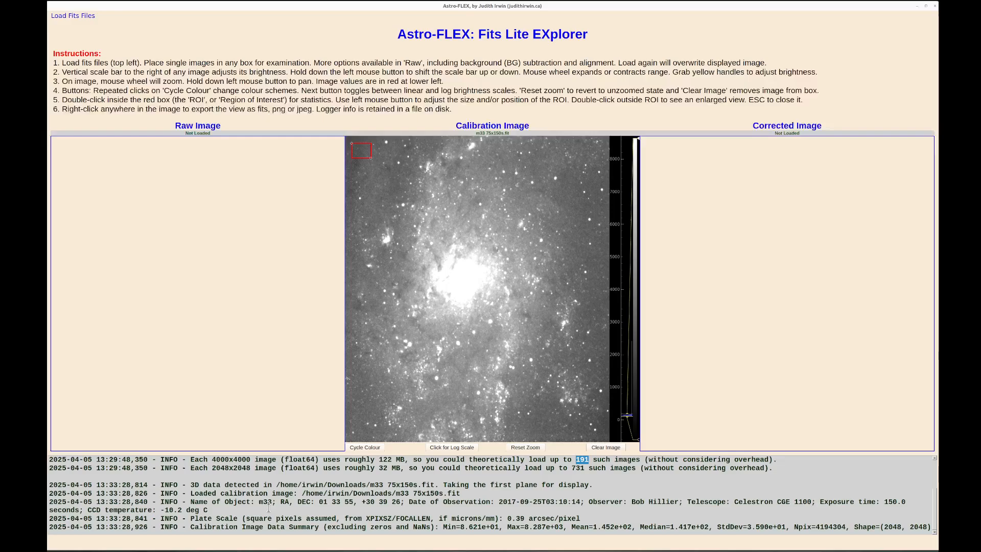
Highlight the m33 log's 3D data notice, object name and coordinates, plate scale with its header keywords, and calibration image data summary
left_click(192, 485)
left_click_drag(192, 485, 259, 487)
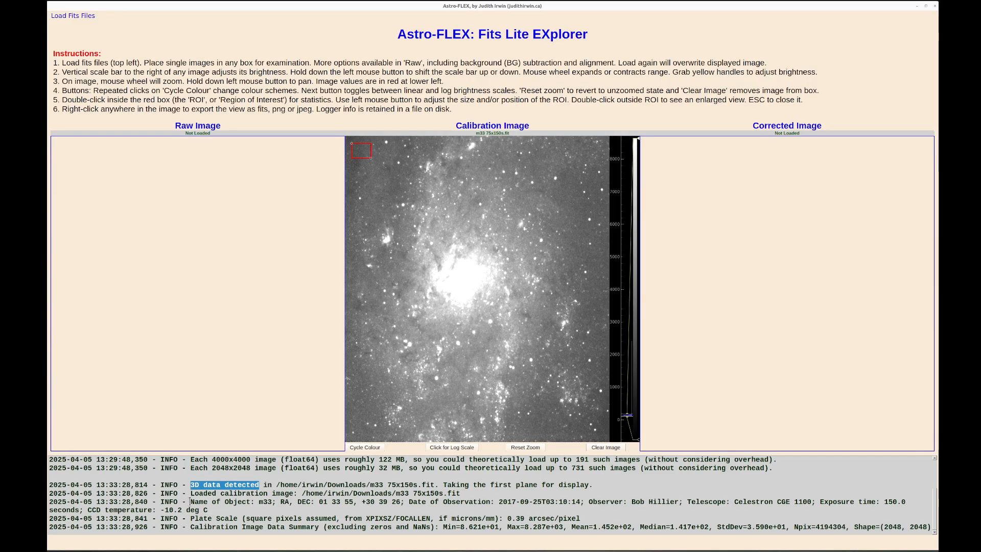
left_click_drag(190, 501, 403, 503)
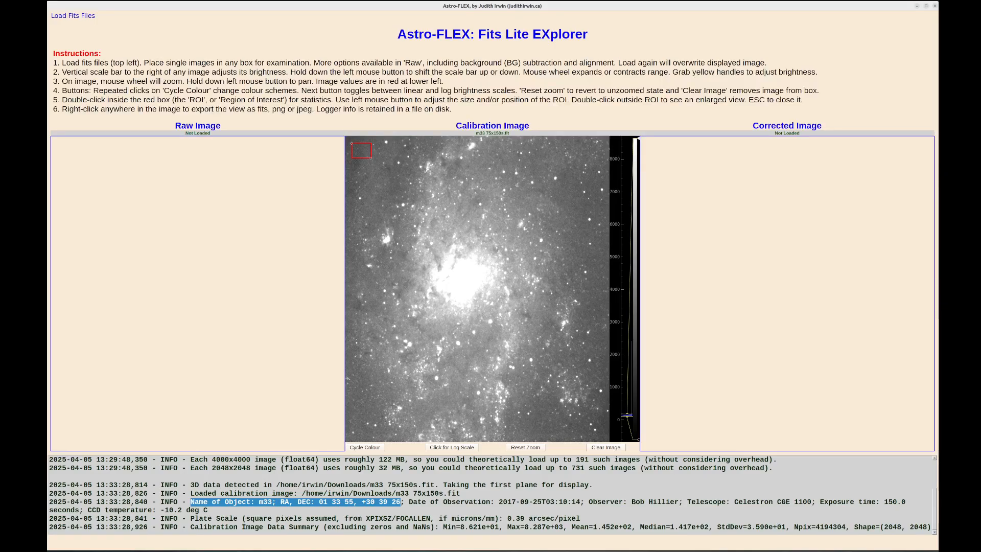
left_click_drag(190, 519, 243, 518)
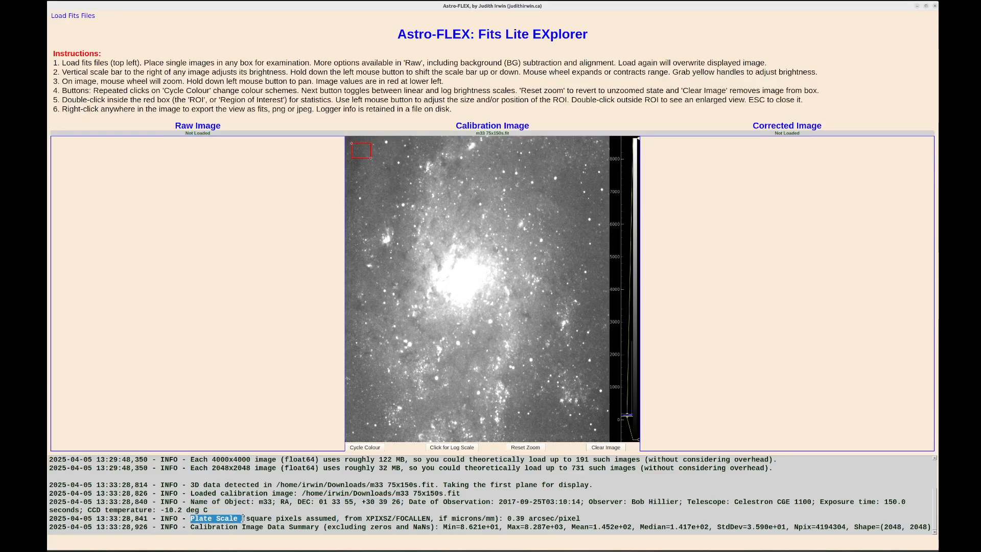
left_click_drag(366, 518, 431, 519)
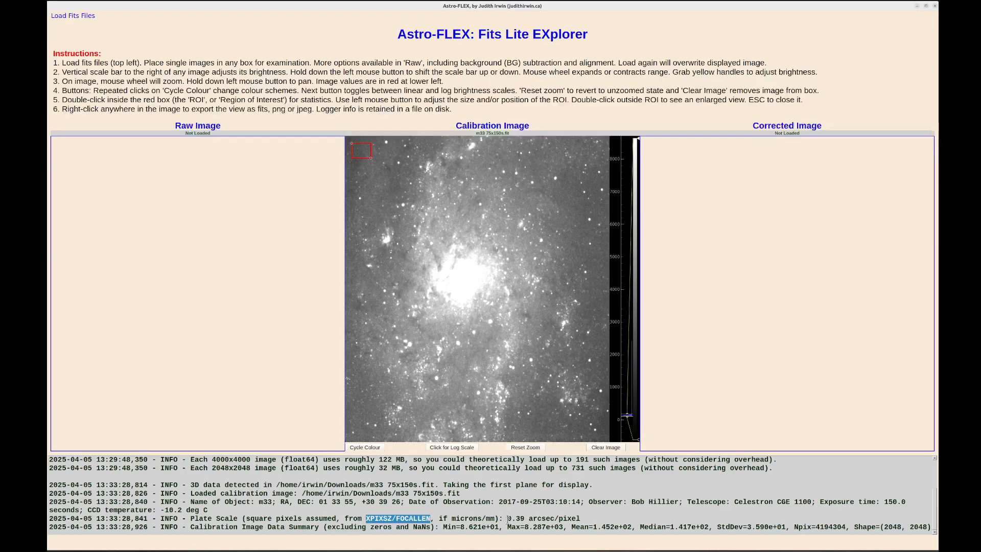
left_click_drag(508, 518, 578, 519)
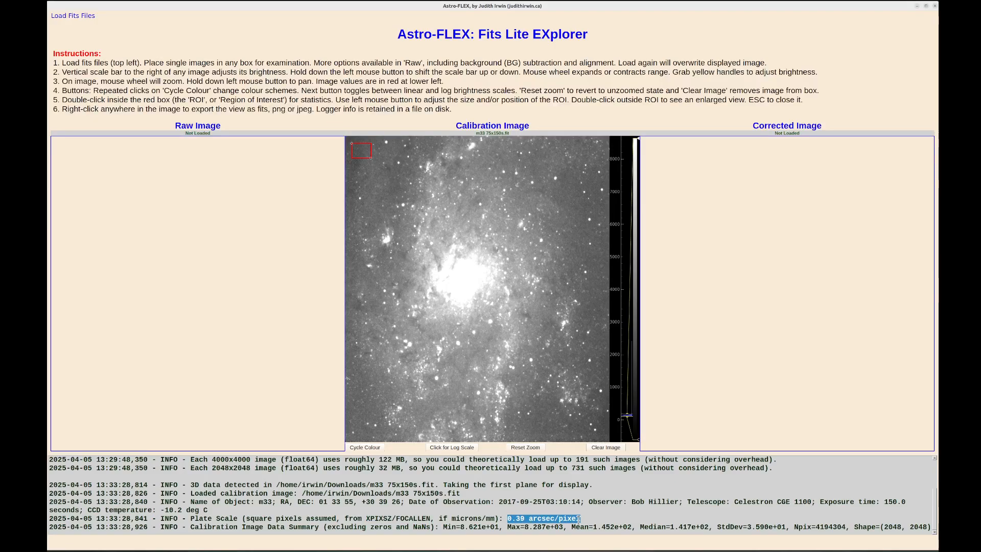
key("alt+Tab")
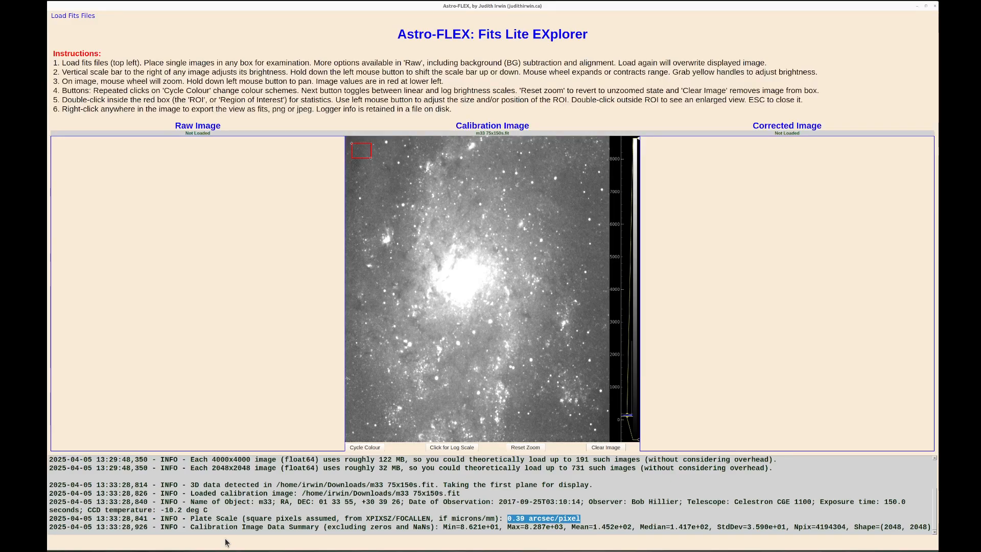
left_click_drag(191, 528, 311, 532)
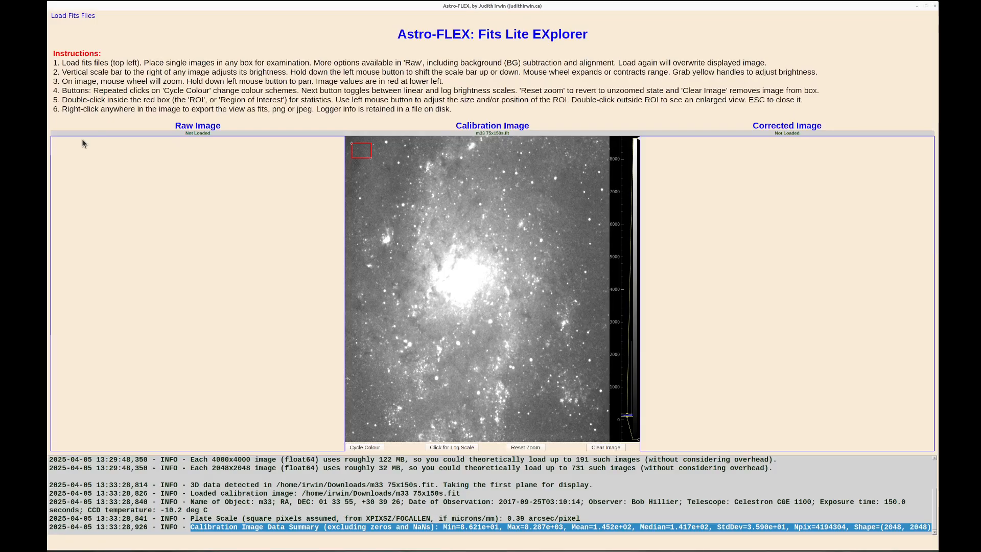
Load the cal2MASS file ending in 000022516.FIT as a single image into the Raw box
left_click(86, 18)
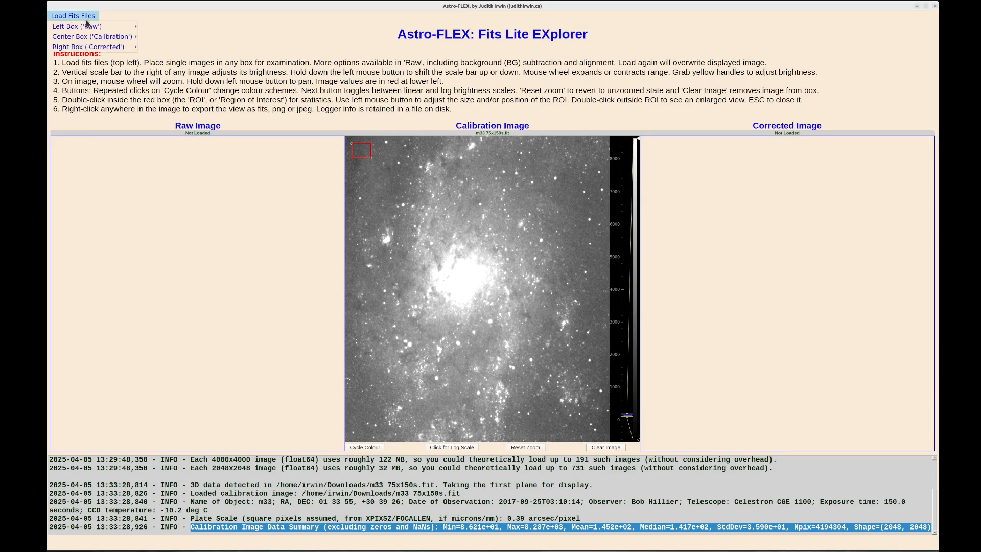
mouse_move(87, 30)
left_click(153, 26)
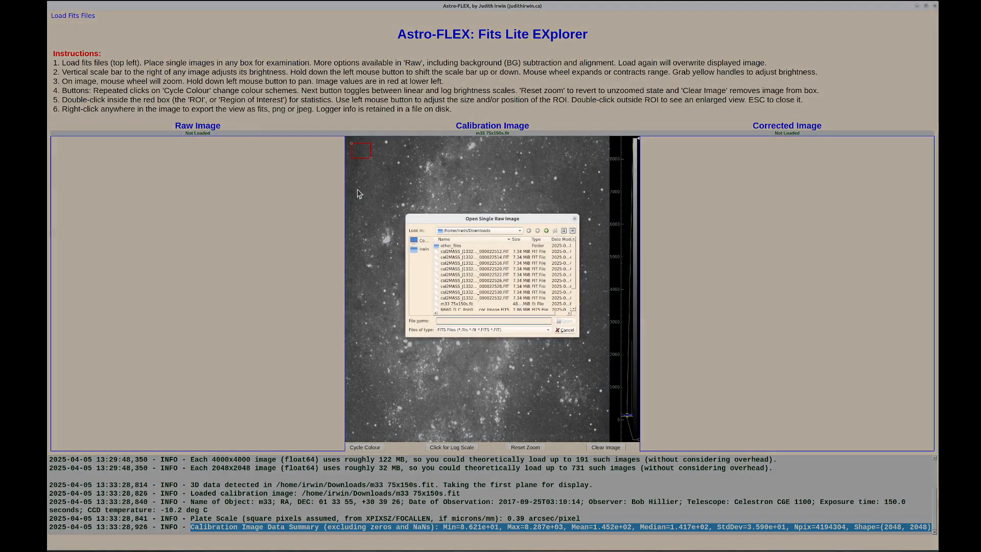
left_click(458, 262)
left_click(565, 321)
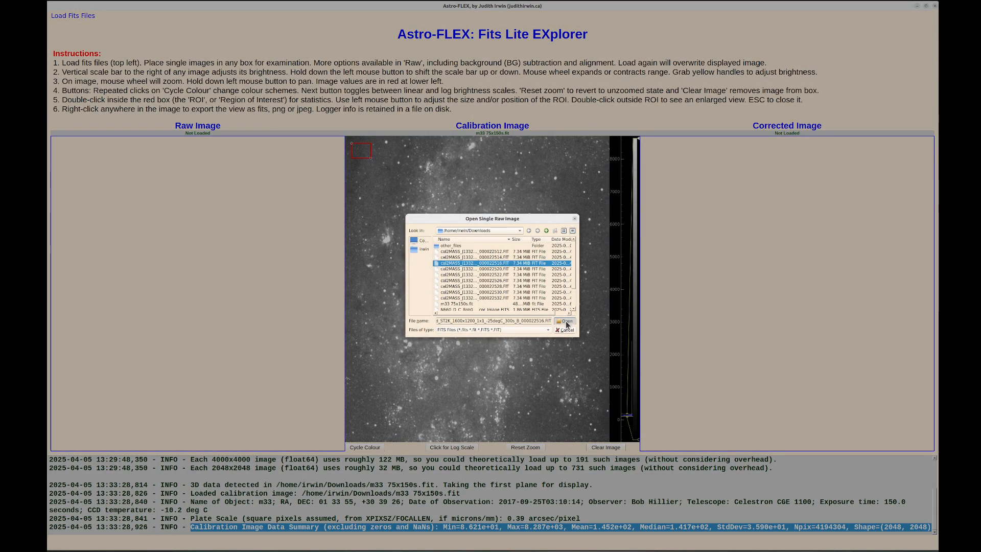
Load the cal2MASS file ending in 000022532.FIT into the Corrected box and clear the text selection in the log
left_click(73, 16)
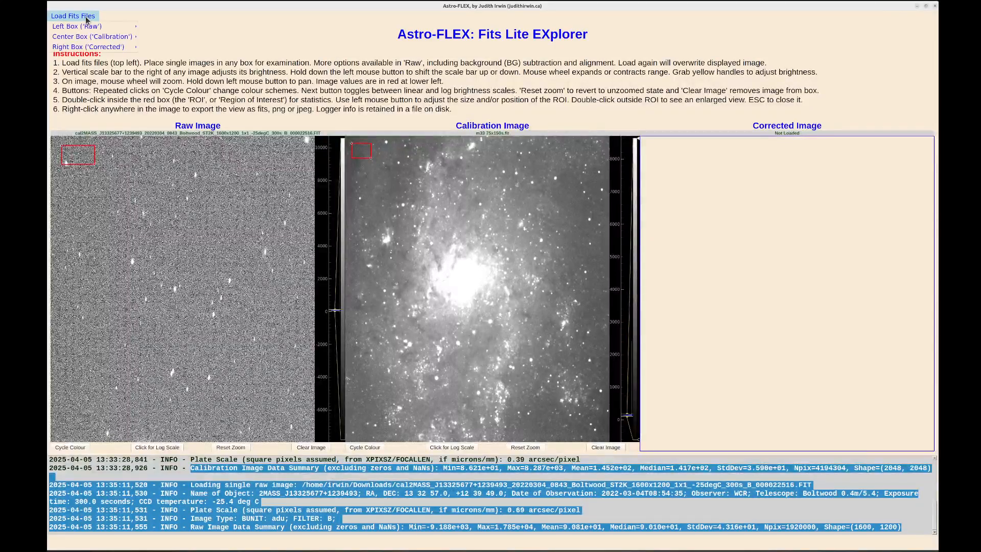
mouse_move(101, 50)
left_click(168, 47)
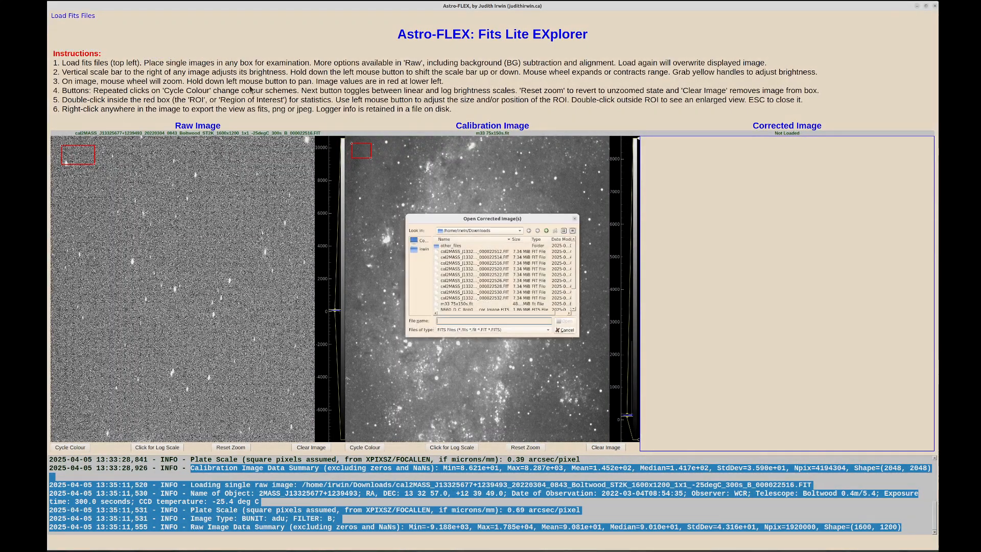
left_click(507, 299)
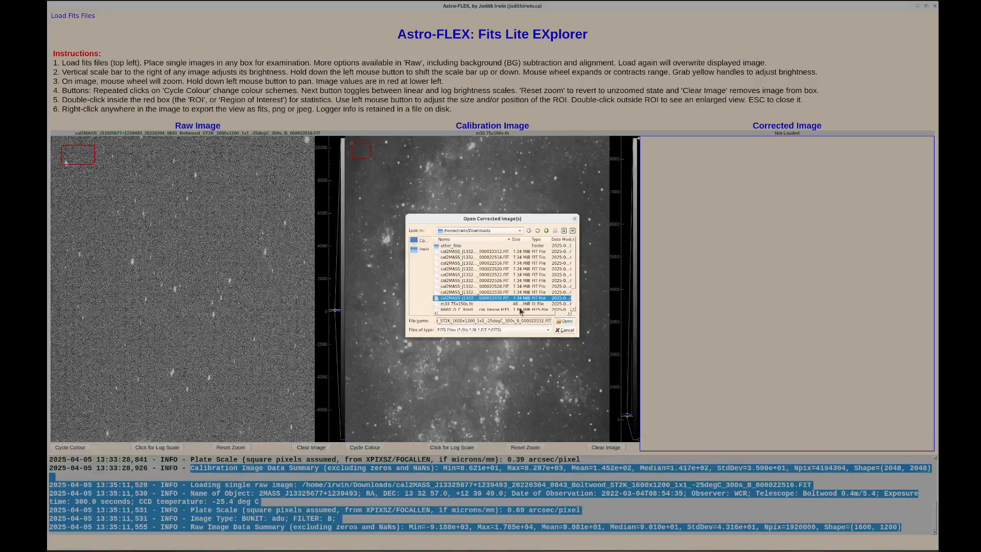
left_click(565, 321)
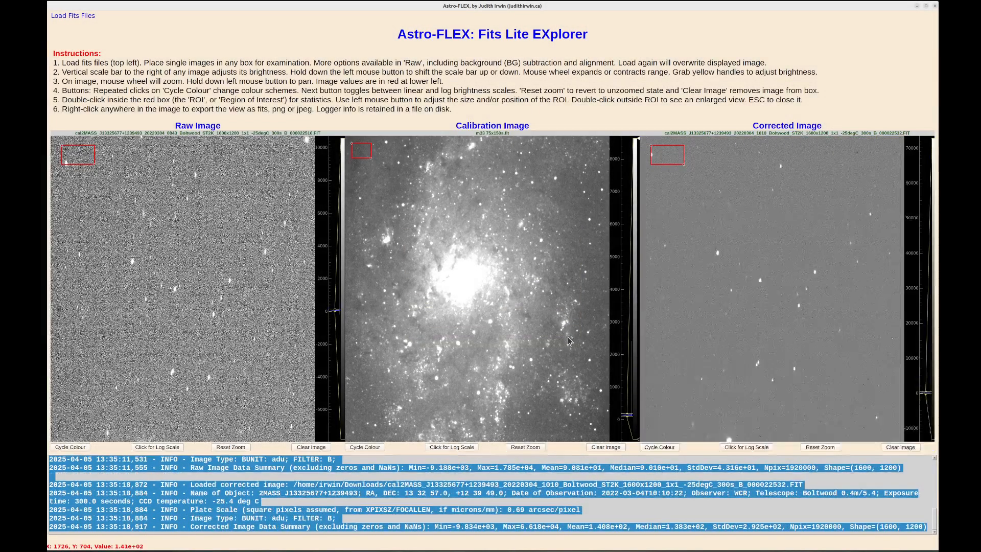
left_click(576, 475)
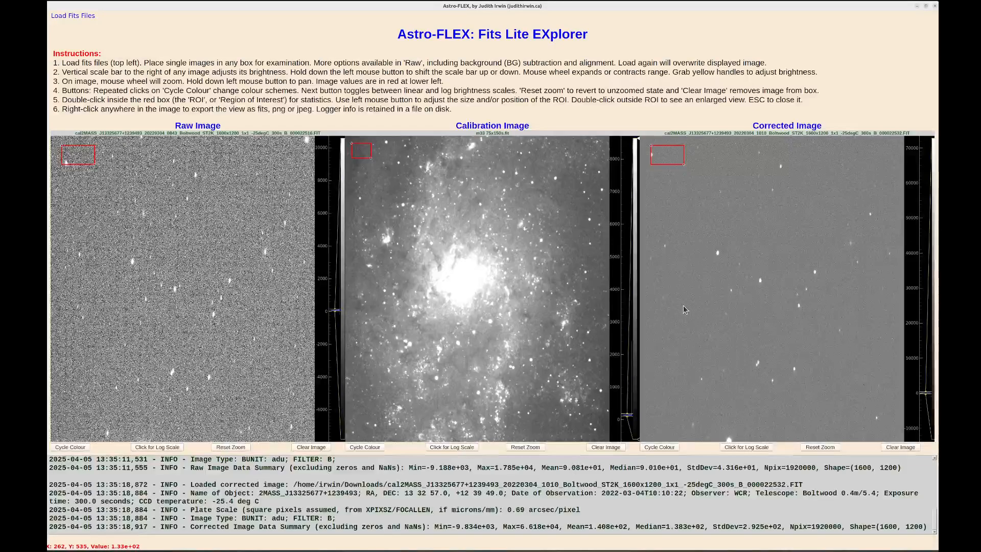
Replace the image in the Corrected box with N660_D_C_Rob0_NotPbcor_Image.FITS
left_click(82, 16)
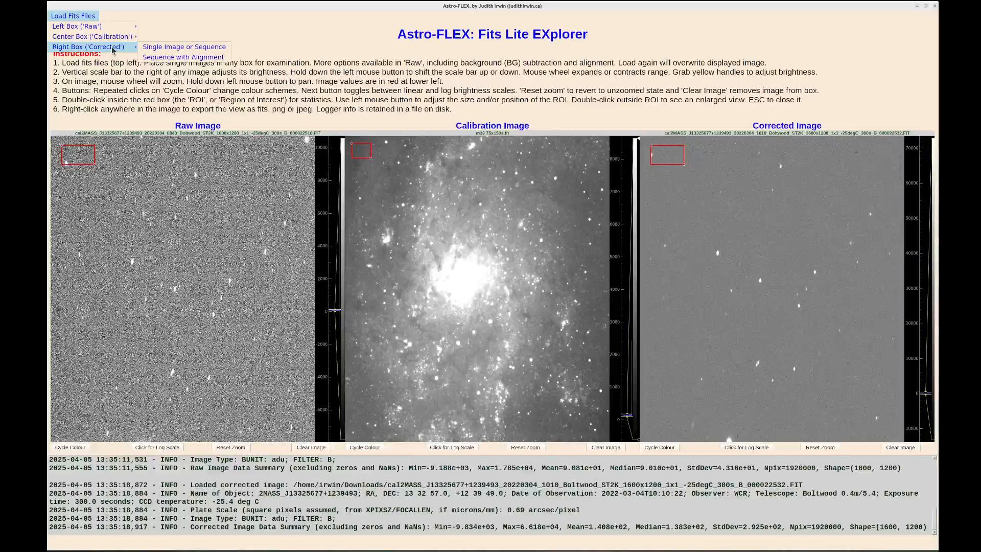
left_click(159, 49)
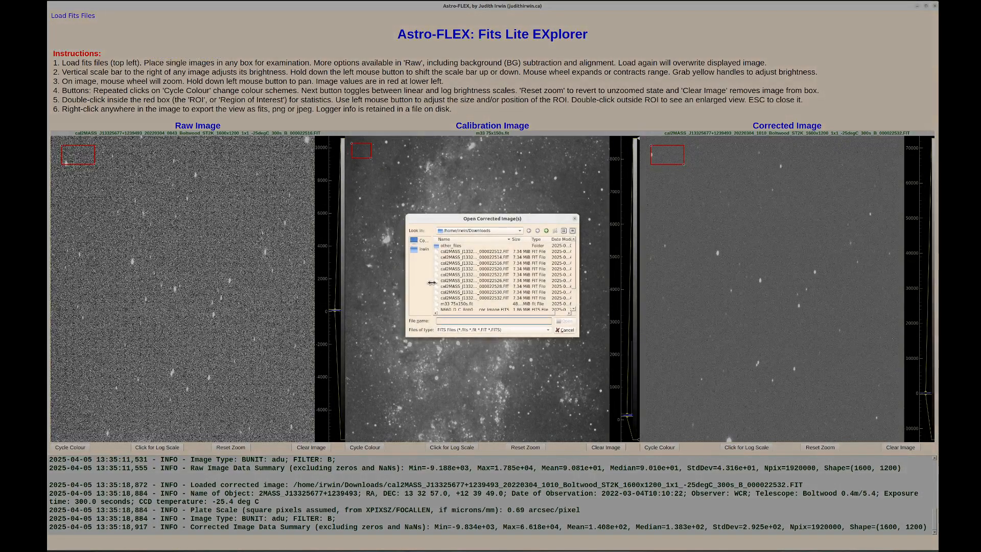
scroll(475, 306, "down", 1)
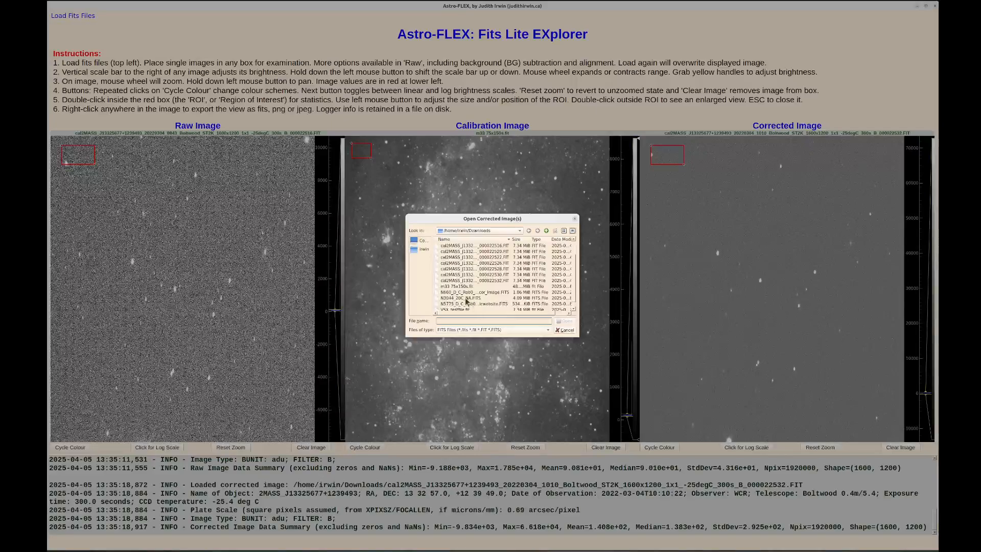
left_click(462, 293)
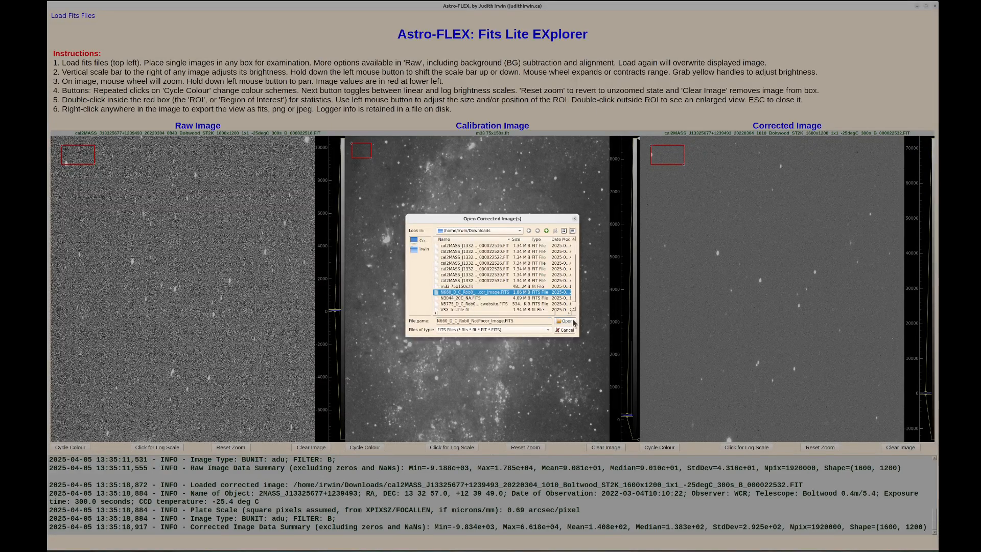
left_click(566, 322)
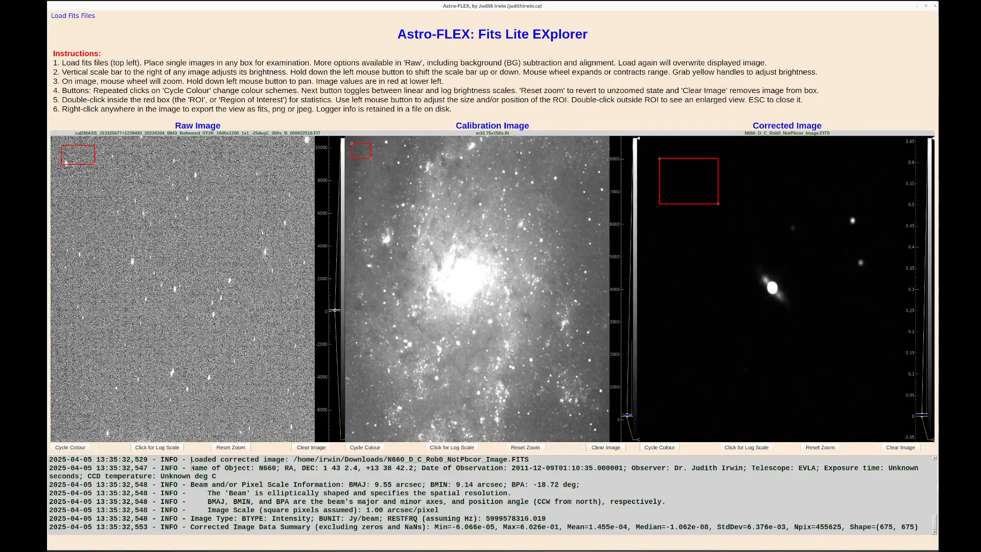
Highlight the N660 image's observation details, beam parameters and image scale in the log
left_click_drag(191, 468, 406, 477)
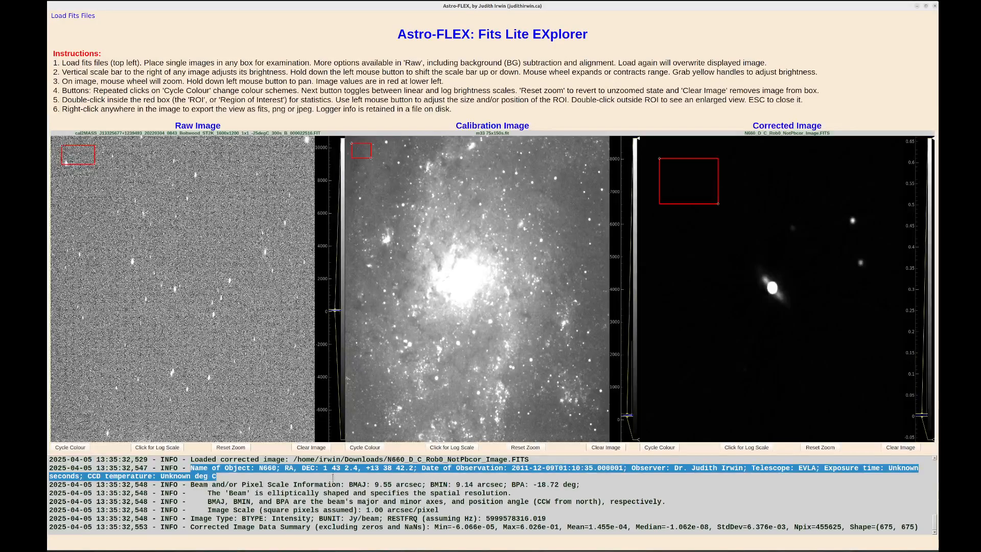
left_click(198, 493)
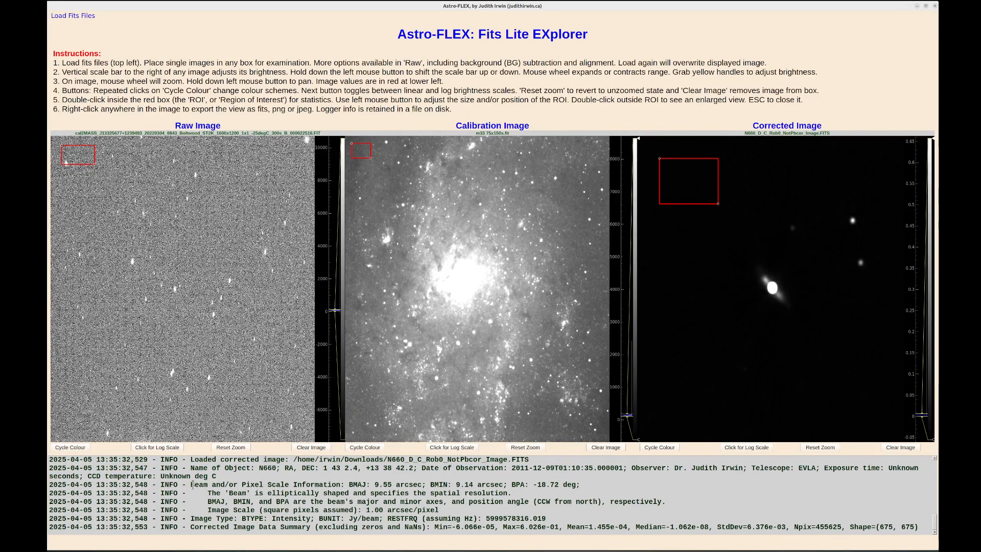
left_click_drag(191, 485, 579, 490)
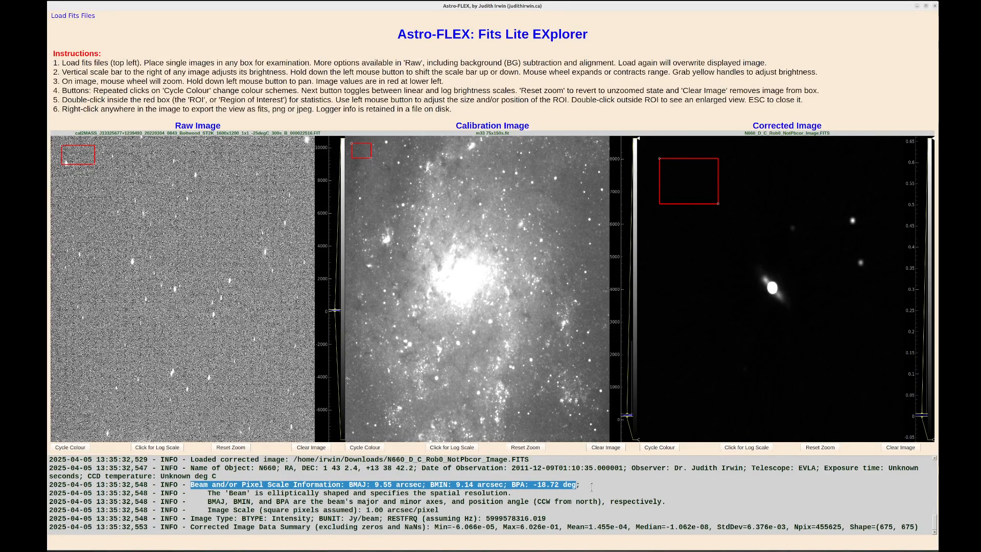
left_click(590, 486)
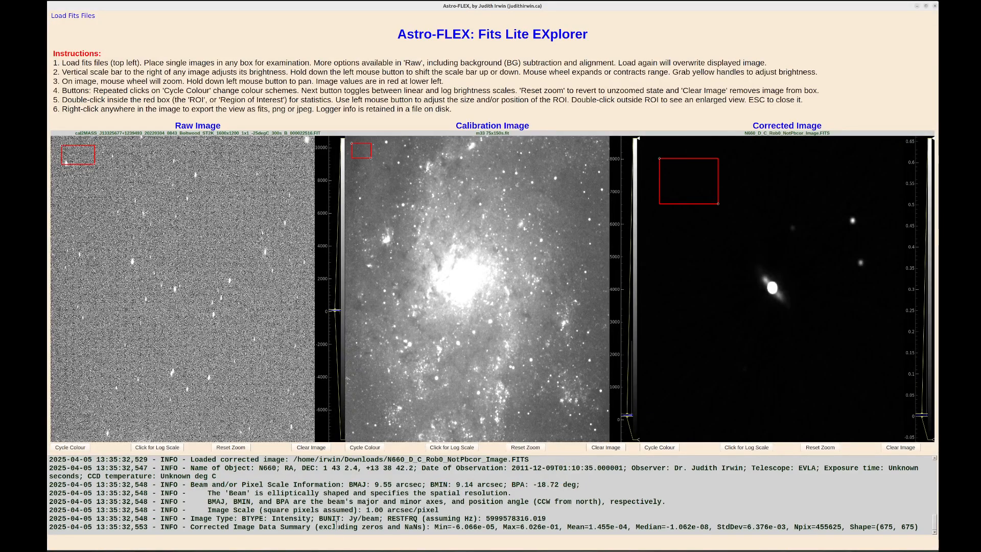
left_click_drag(368, 510, 439, 510)
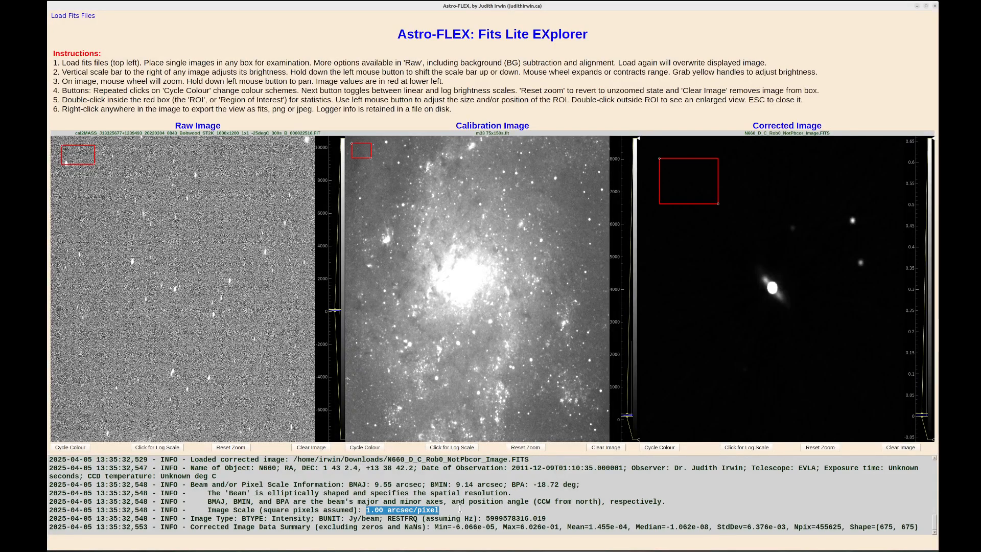
Clear the log selection and toggle the Calibration image's brightness between log and linear, ending on the log scale
left_click(265, 527)
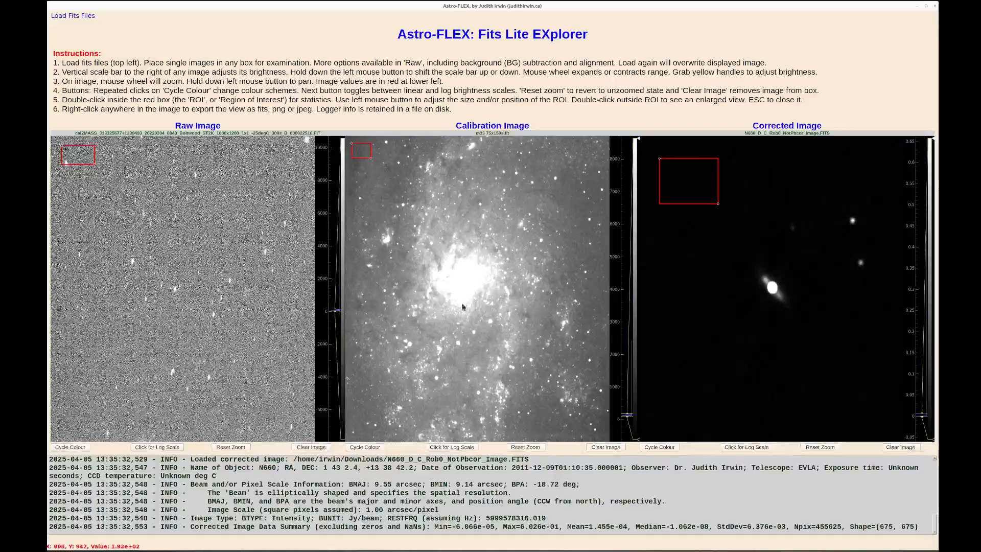
left_click(460, 448)
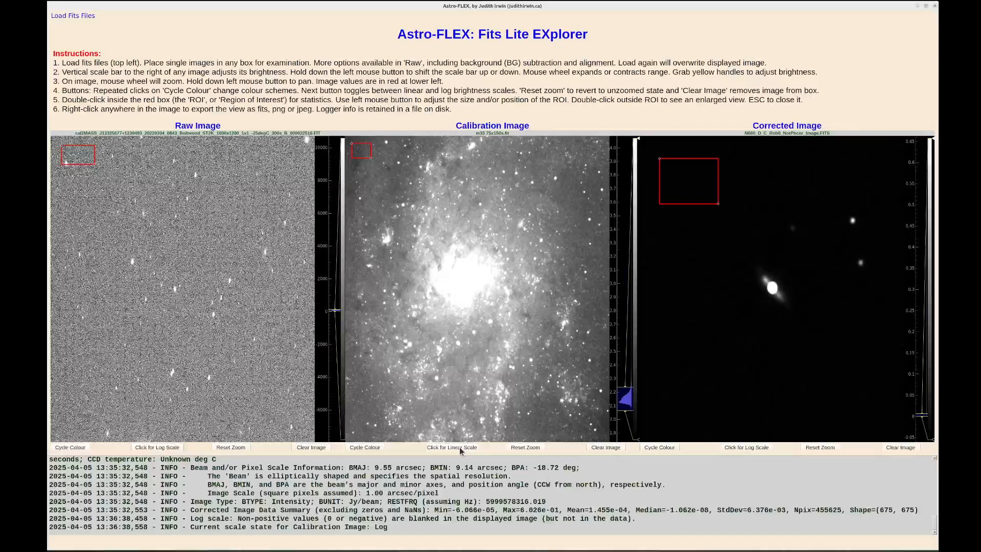
left_click(459, 447)
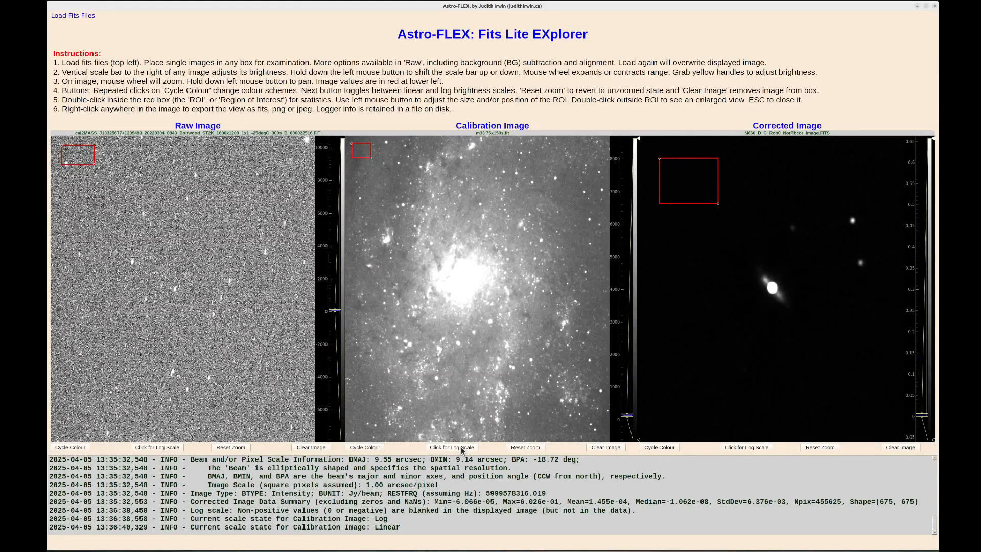
left_click(462, 448)
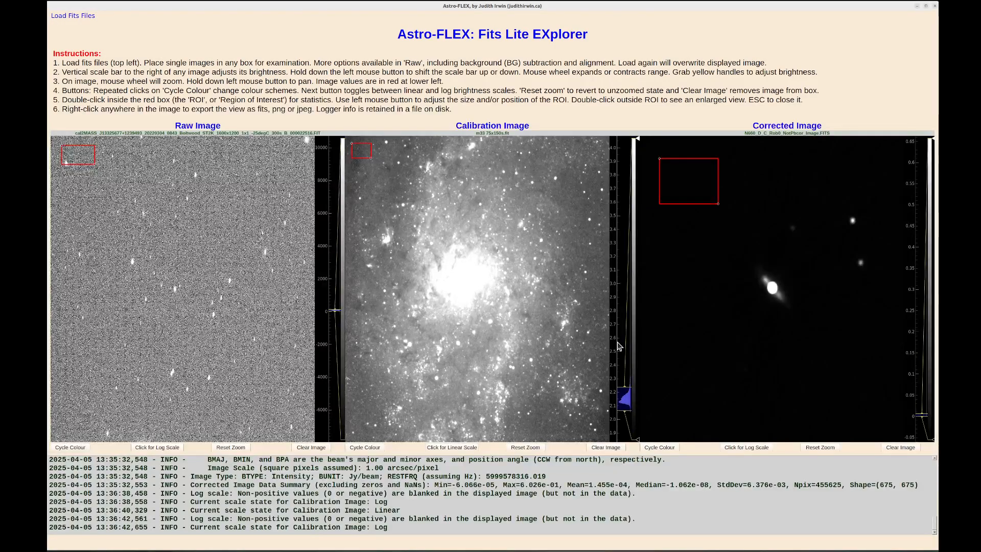
Shift the Calibration image's brightness scale bar and expand its range around the histogram between about 2.0 and 2.3
left_click_drag(620, 347, 616, 234)
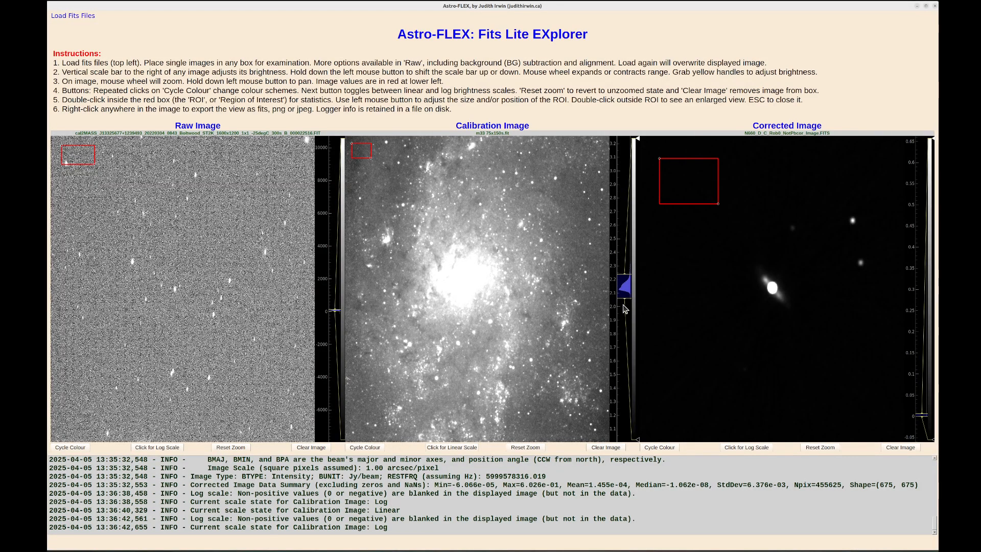
scroll(625, 304, "up", 5)
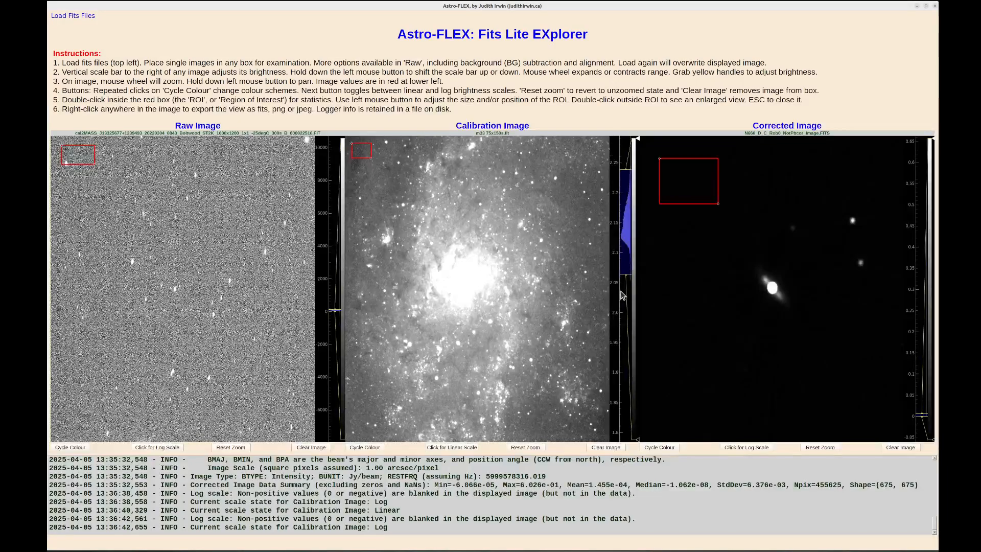
scroll(624, 327, "up", 3)
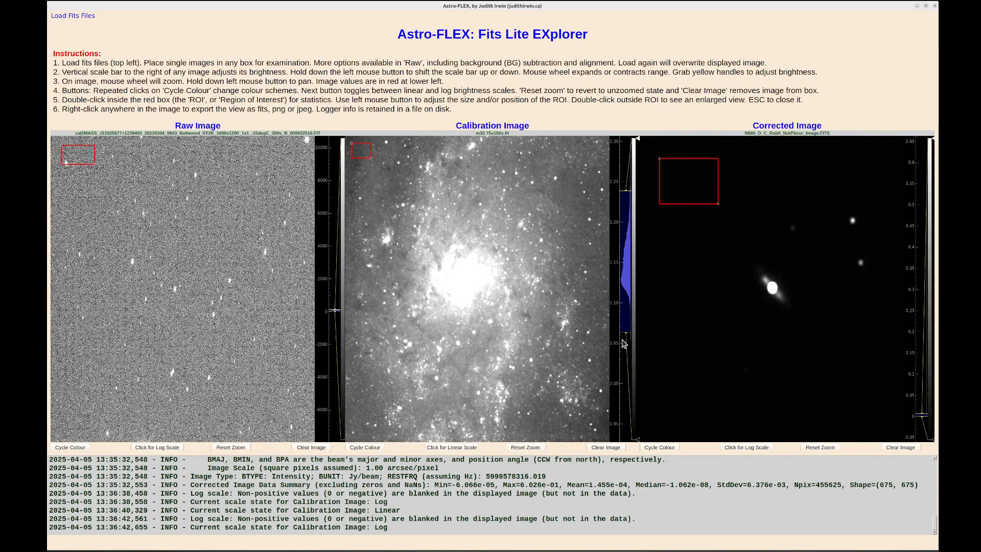
left_click_drag(624, 343, 623, 374)
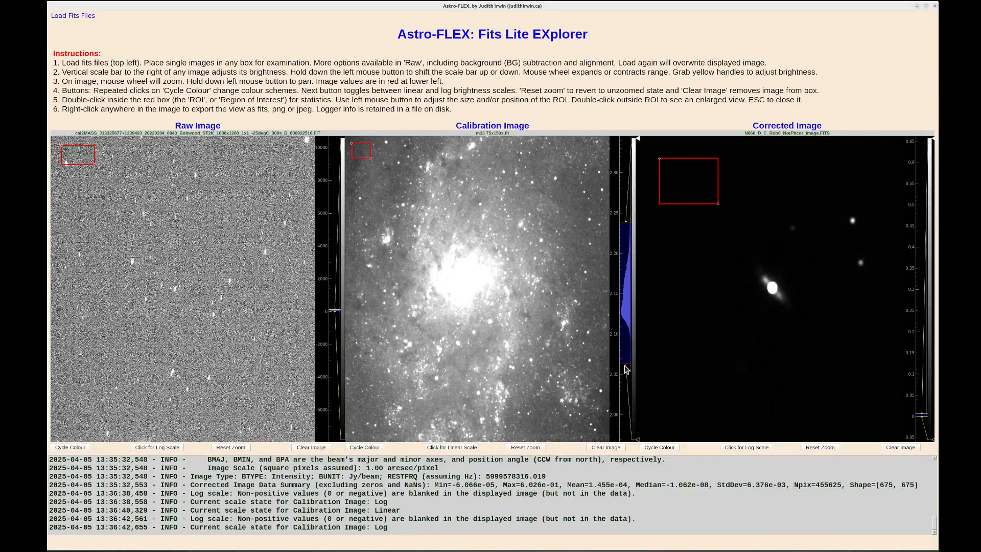
Set the Calibration image's lower brightness level to about 2.10 and its upper level to about 2.24
left_click_drag(628, 368, 631, 338)
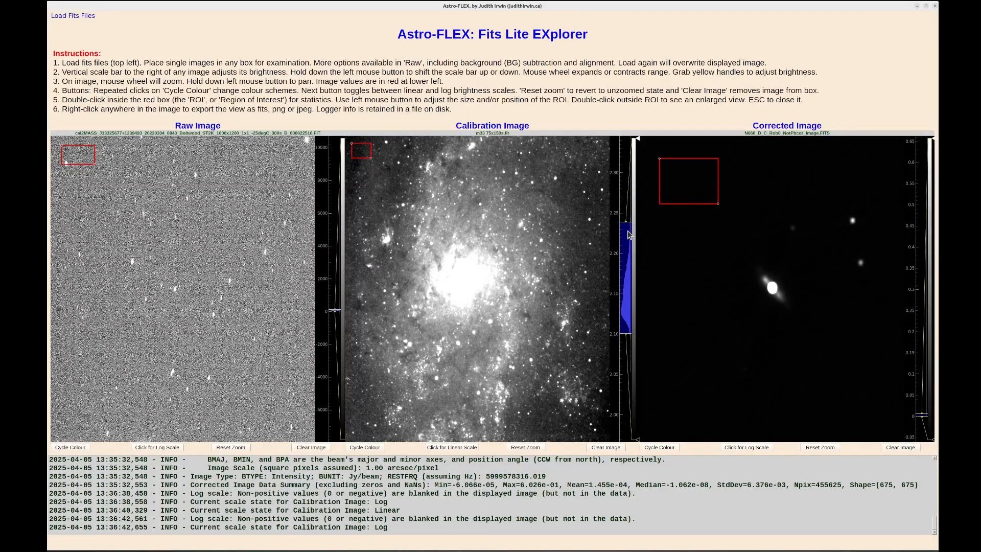
left_click_drag(627, 222, 628, 224)
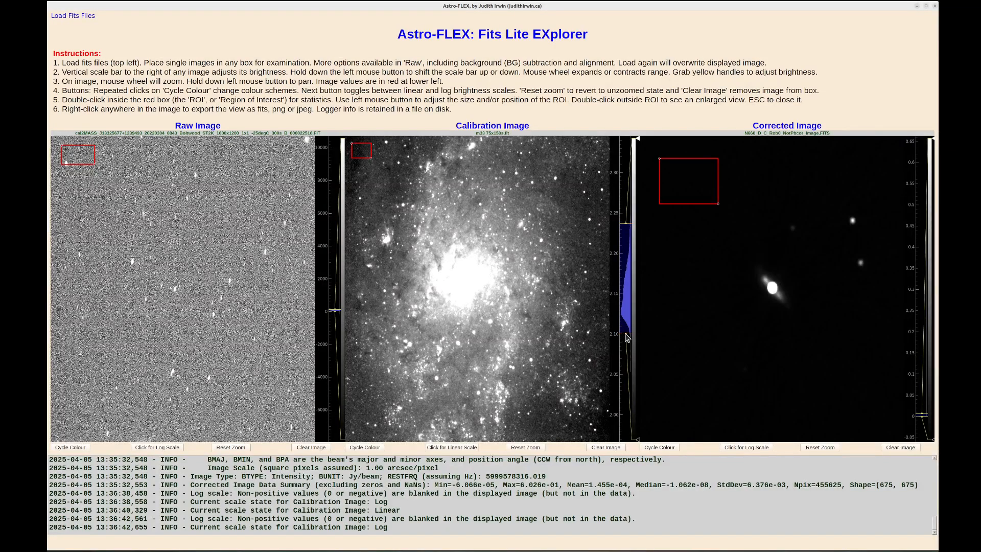
left_click_drag(625, 333, 626, 330)
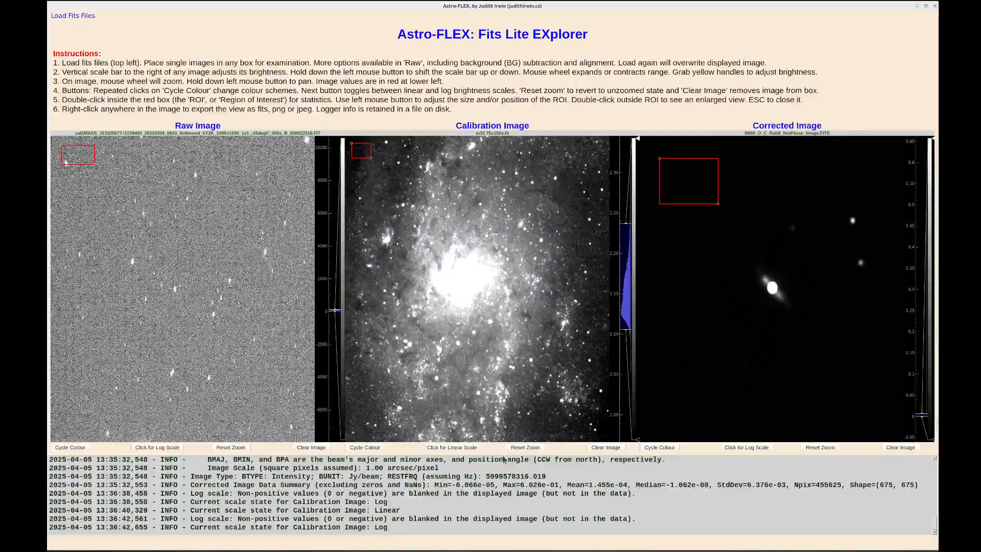
Cycle the Calibration image through the Cividis, Viridis, Plasma, Inferno, Rainbow and Blues colour maps back to Greyscale
left_click(365, 447)
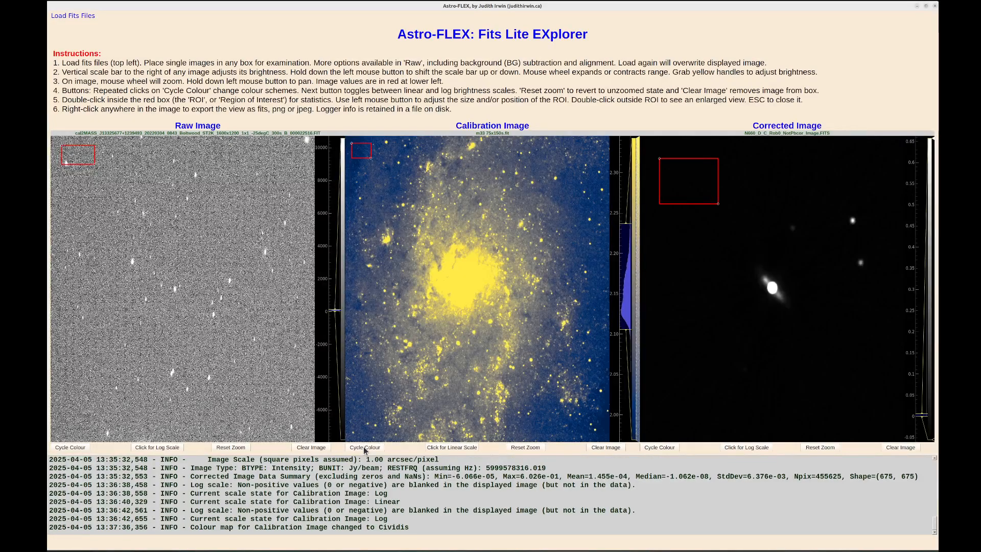
left_click(365, 447)
left_click(365, 448)
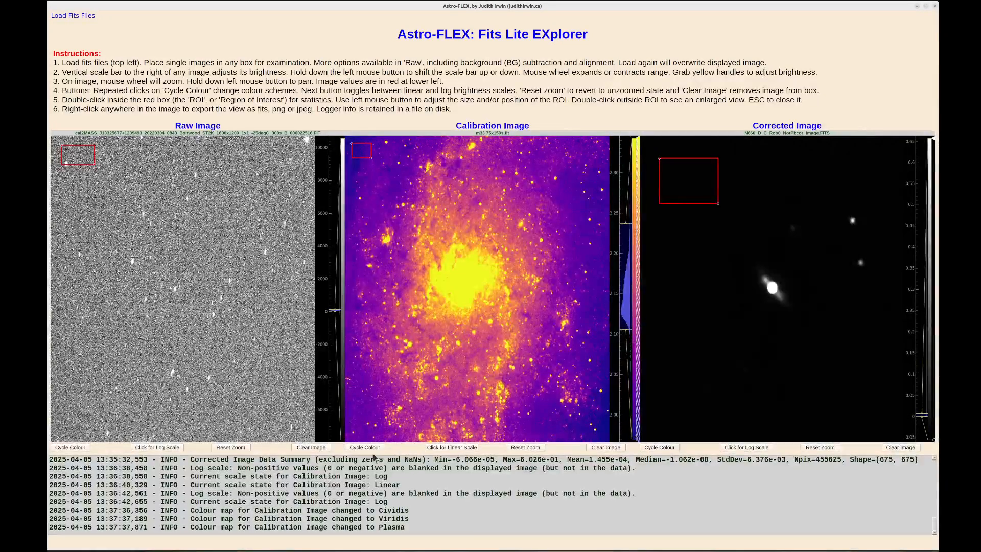
left_click(366, 448)
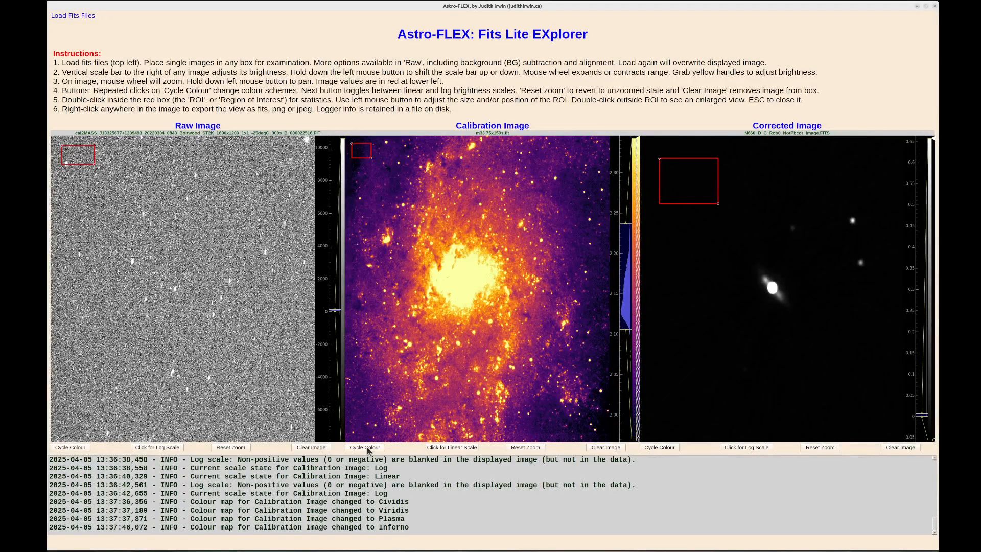
left_click(367, 448)
left_click(367, 449)
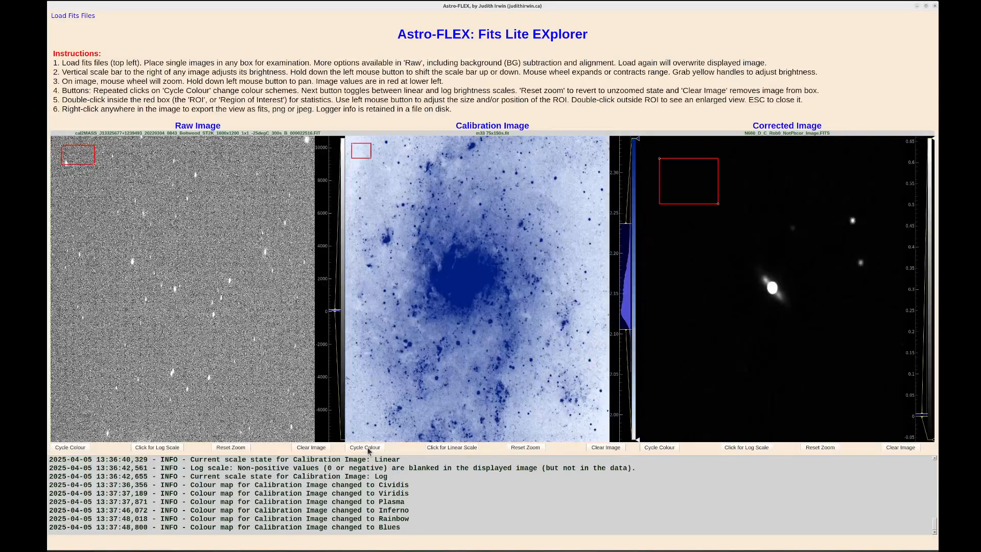
left_click(367, 449)
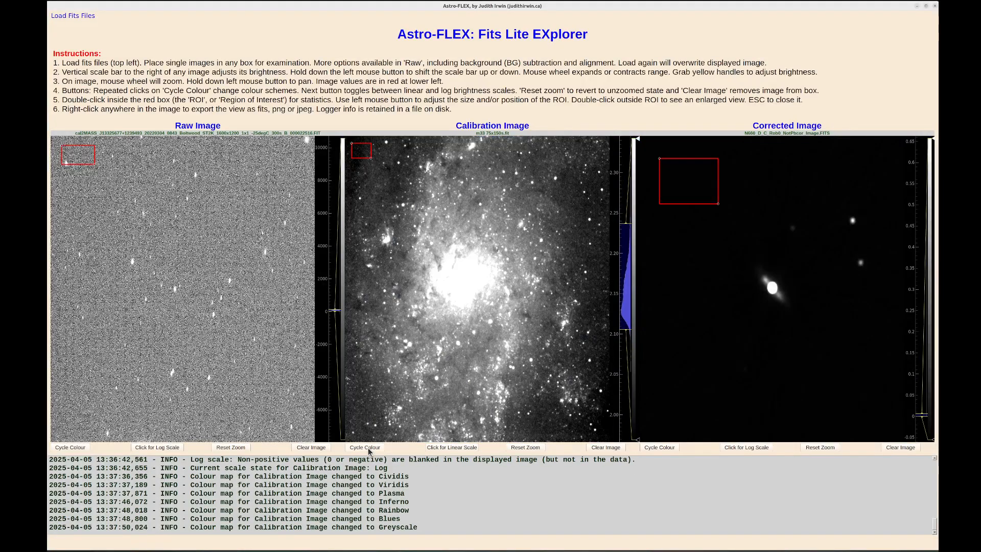
Change the Calibration image's colour map to Inferno
left_click(368, 448)
left_click(369, 449)
left_click(368, 448)
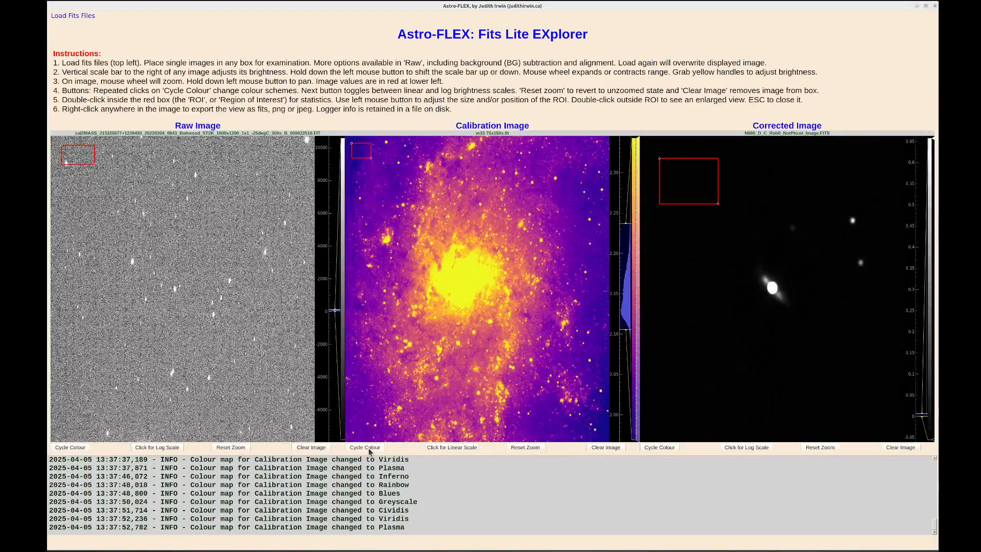
left_click(369, 448)
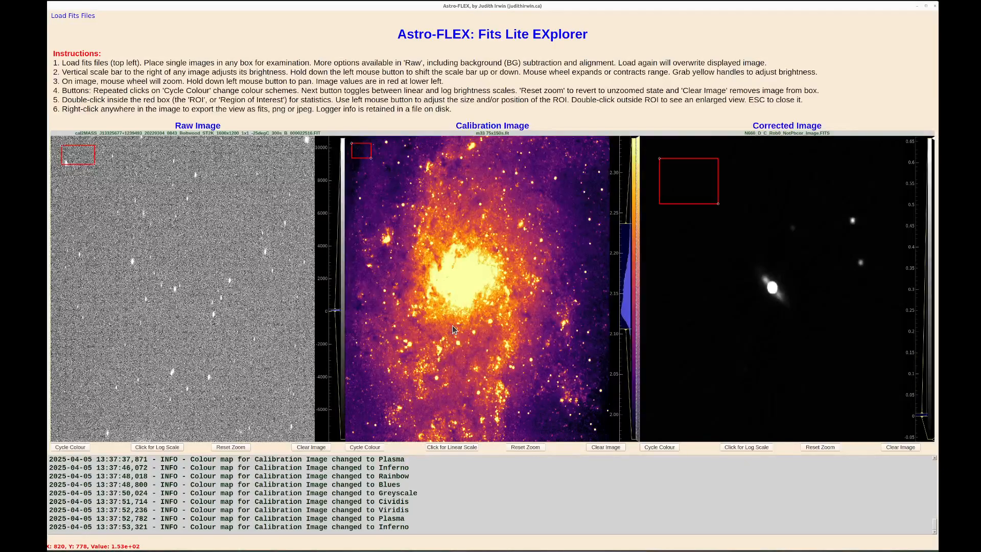
Zoom in on the bright galaxy core in the Calibration image, pan around it, and reset the zoom
scroll(453, 331, "up", 2)
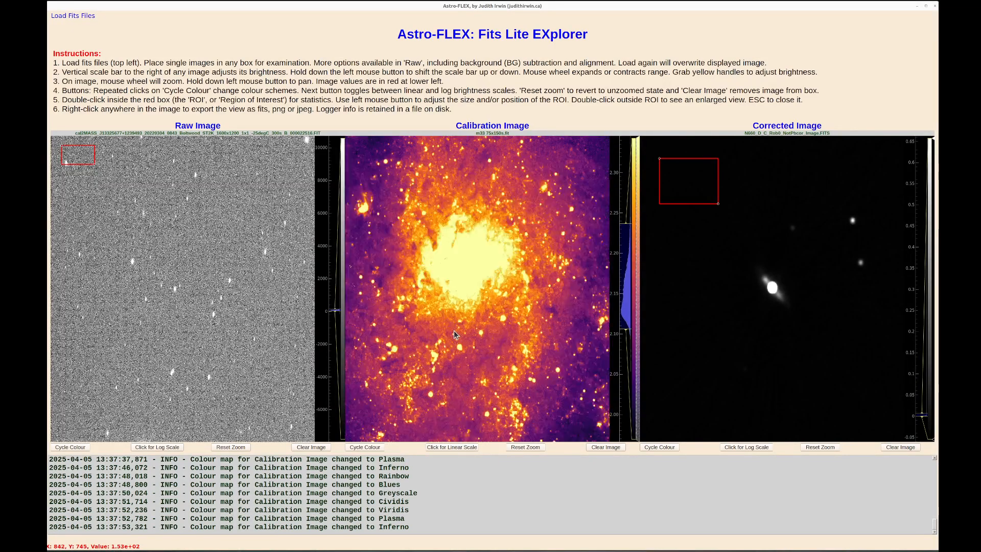
scroll(454, 335, "up", 1)
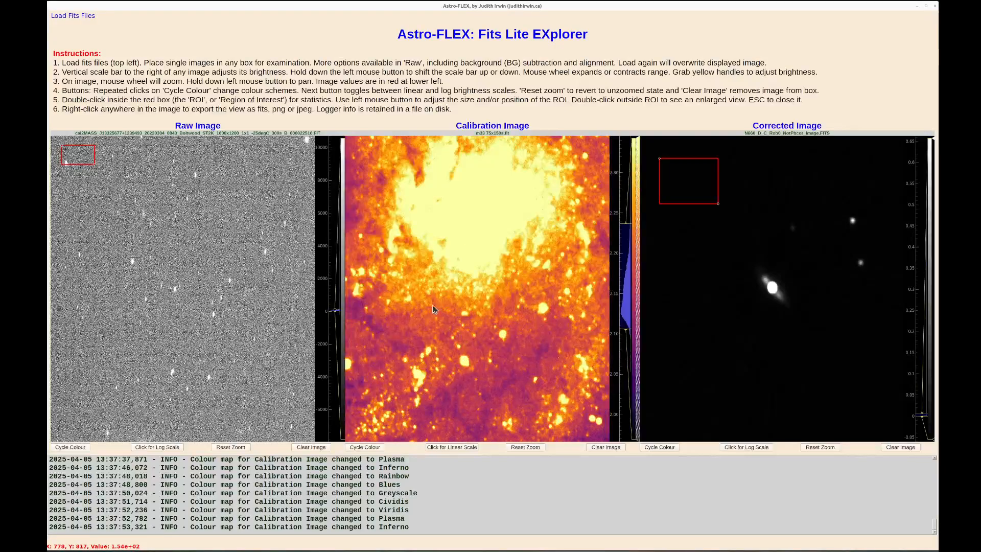
left_click_drag(421, 292, 477, 347)
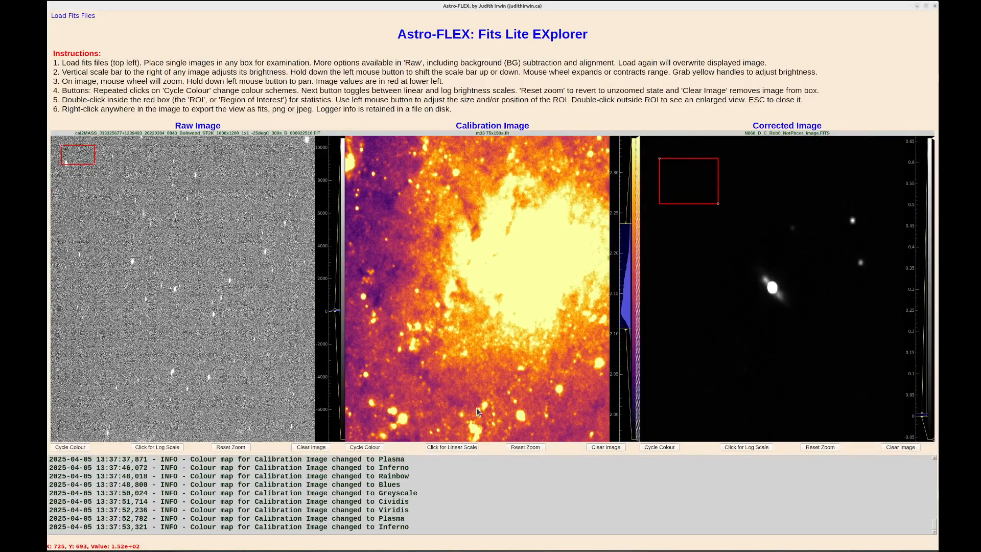
left_click(536, 449)
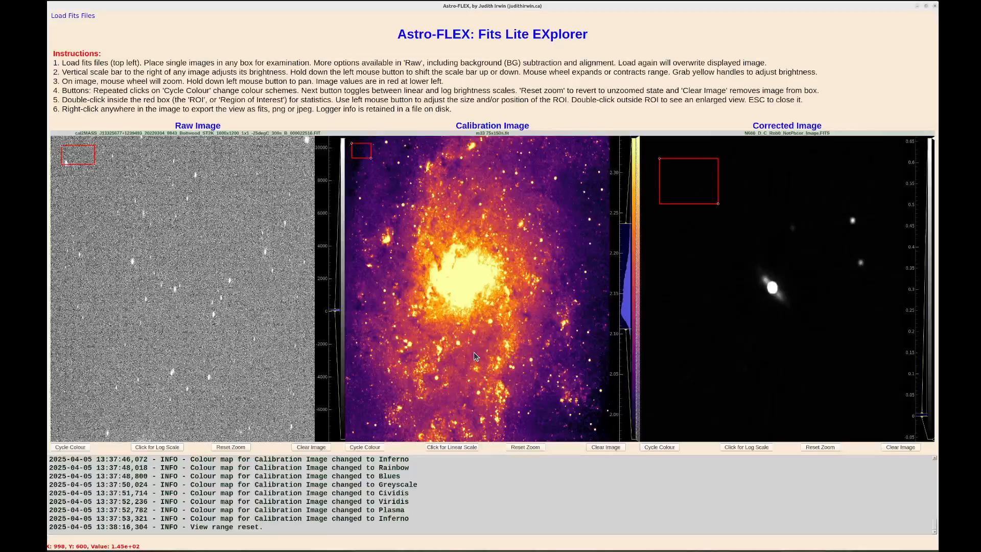
Open the enlarged view of the Calibration image, examine the galaxy by zooming and panning, and close the view
double_click(476, 356)
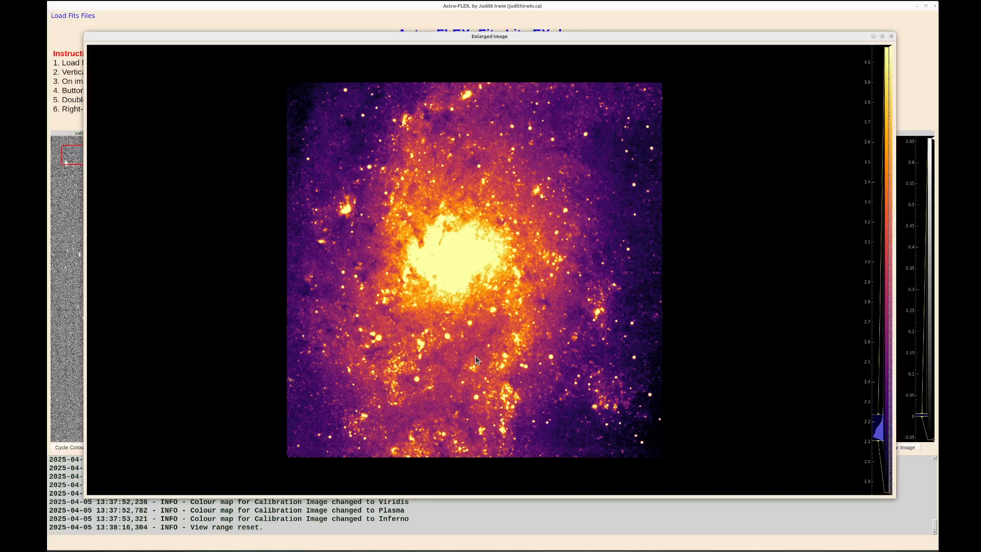
scroll(457, 318, "up", 5)
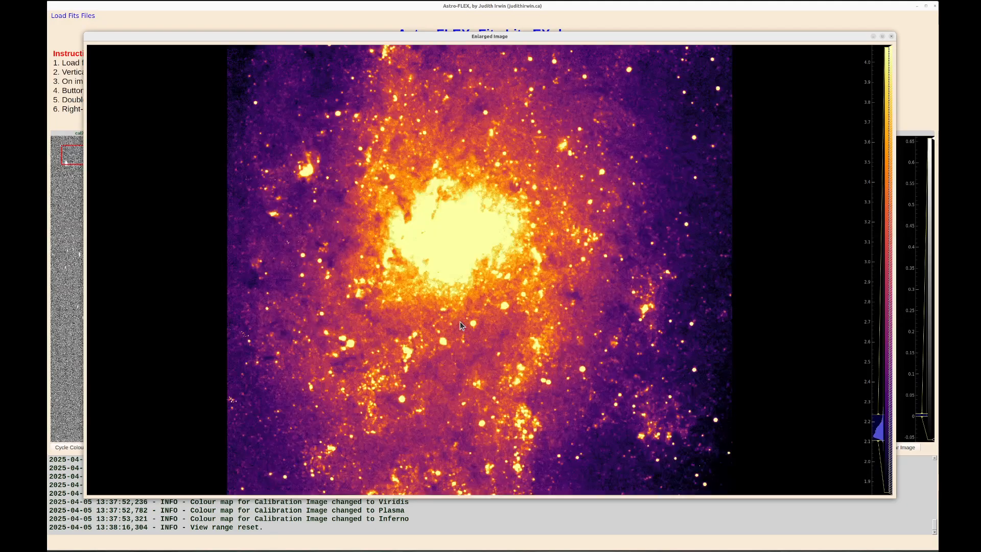
scroll(459, 323, "down", 3)
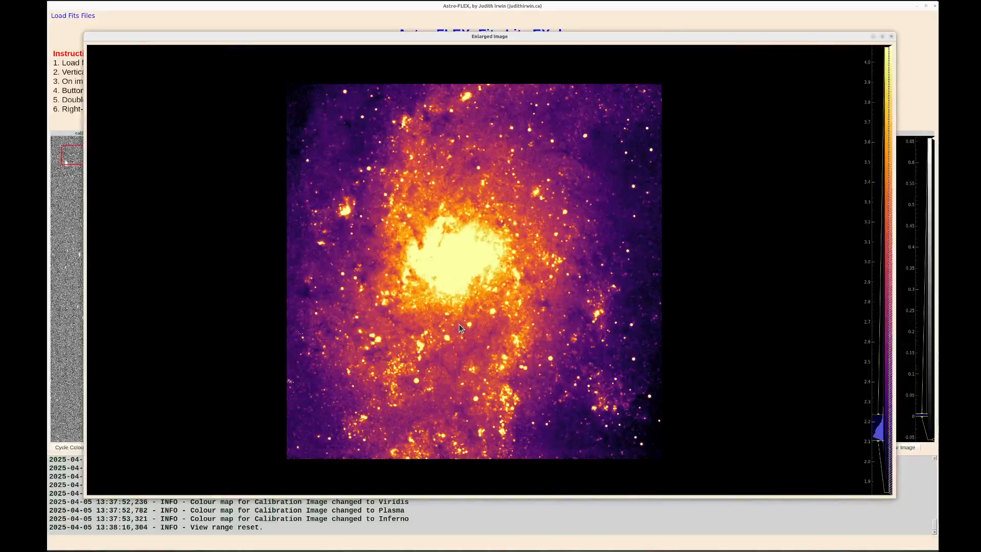
scroll(459, 324, "up", 3)
scroll(459, 324, "down", 3)
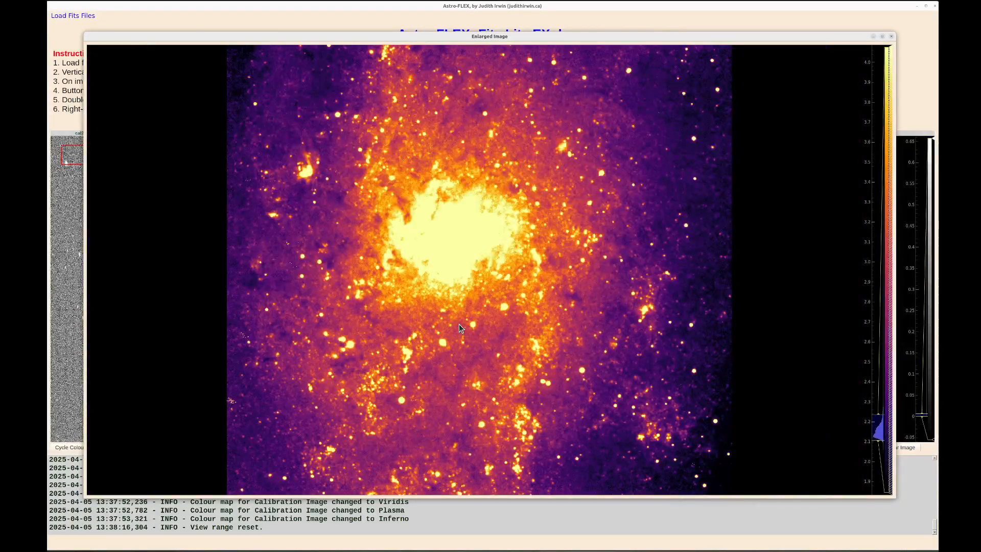
left_click_drag(383, 330, 410, 321)
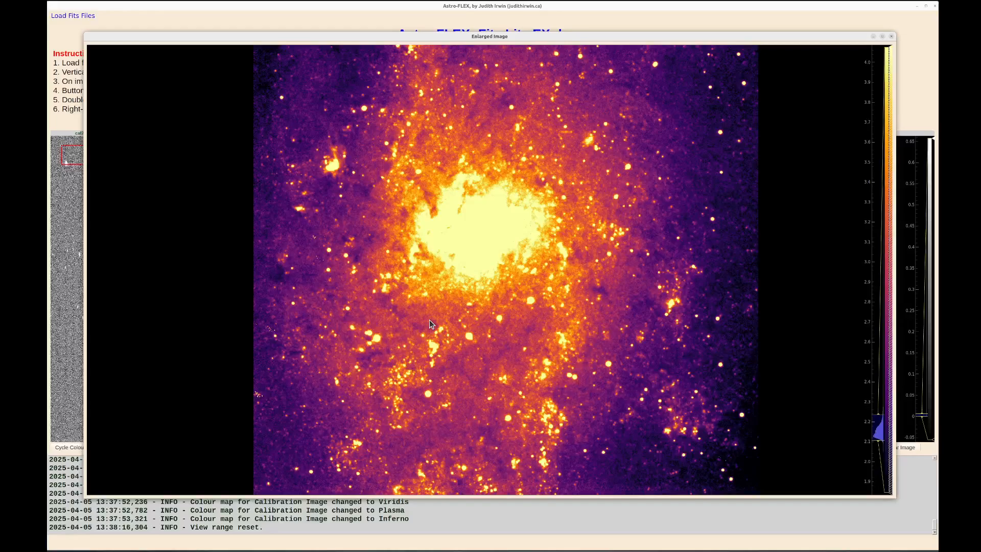
key("Escape")
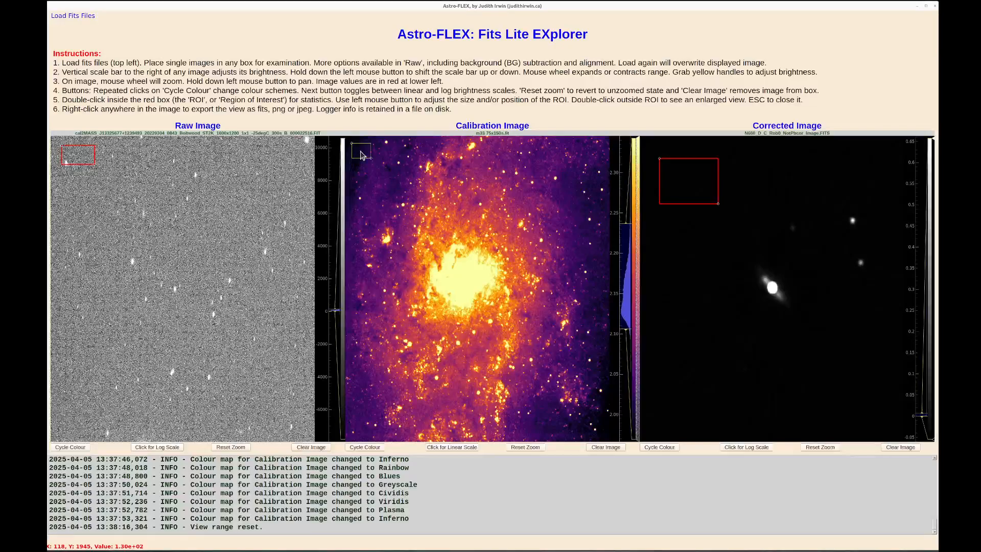
Move the Calibration image's region of interest to the dark lower-right area of the galaxy image and log its statistics
left_click_drag(361, 155, 545, 426)
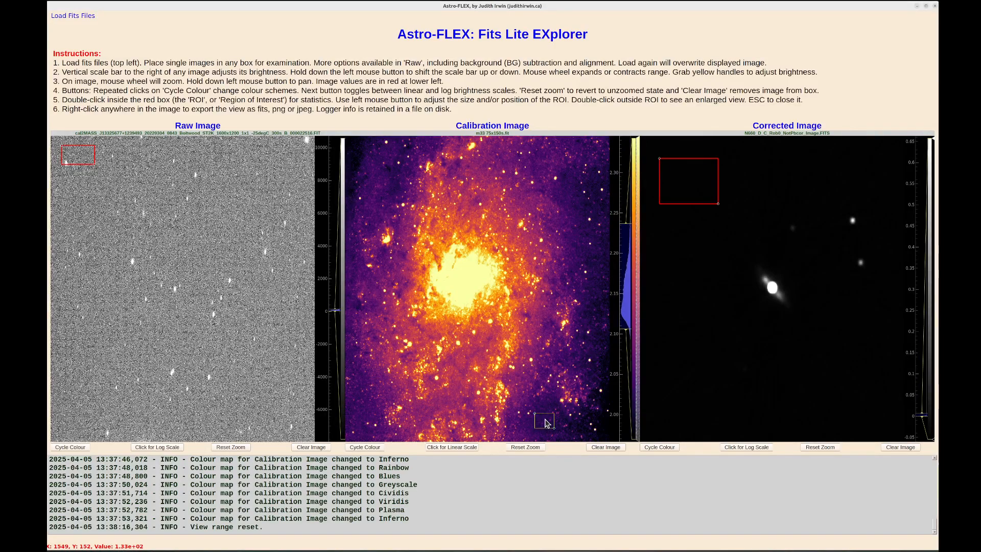
double_click(547, 422)
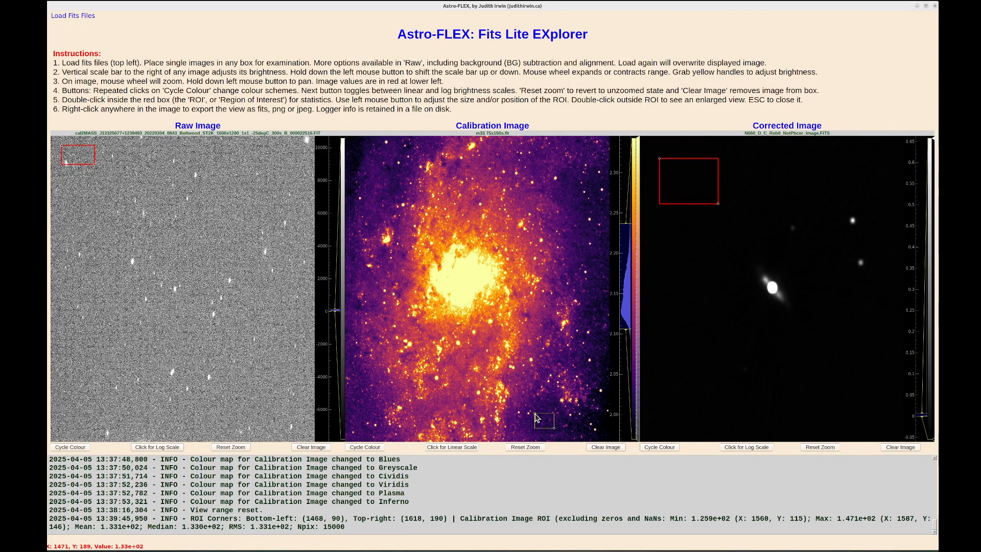
Enlarge the Calibration region of interest to span about (861, 335) to (1967, 895) and log its statistics
left_click_drag(535, 417, 455, 306)
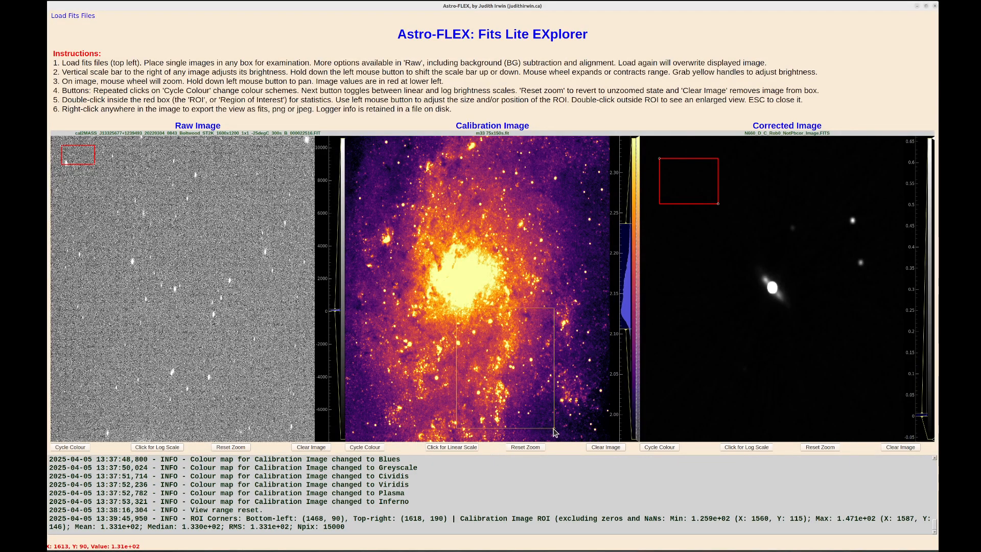
left_click_drag(555, 431, 593, 392)
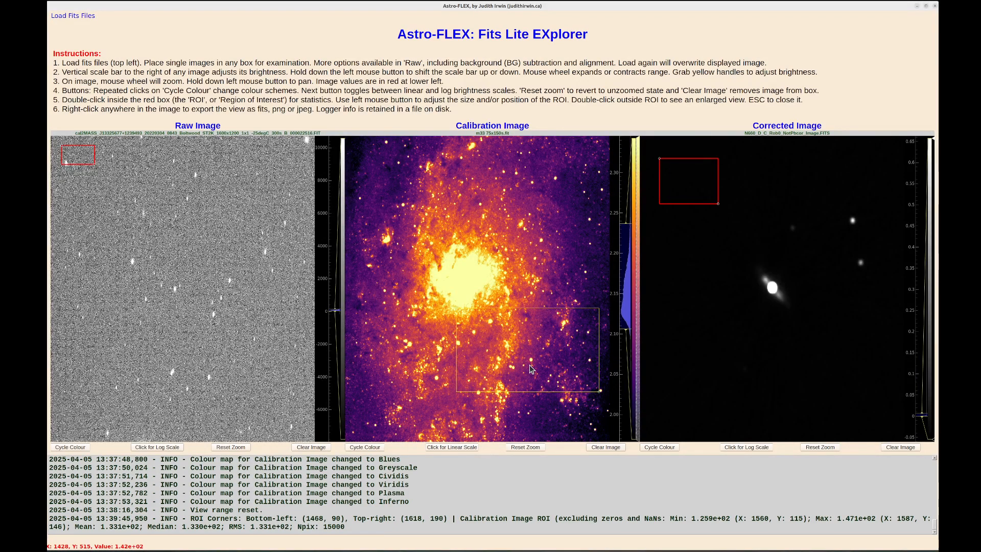
double_click(529, 364)
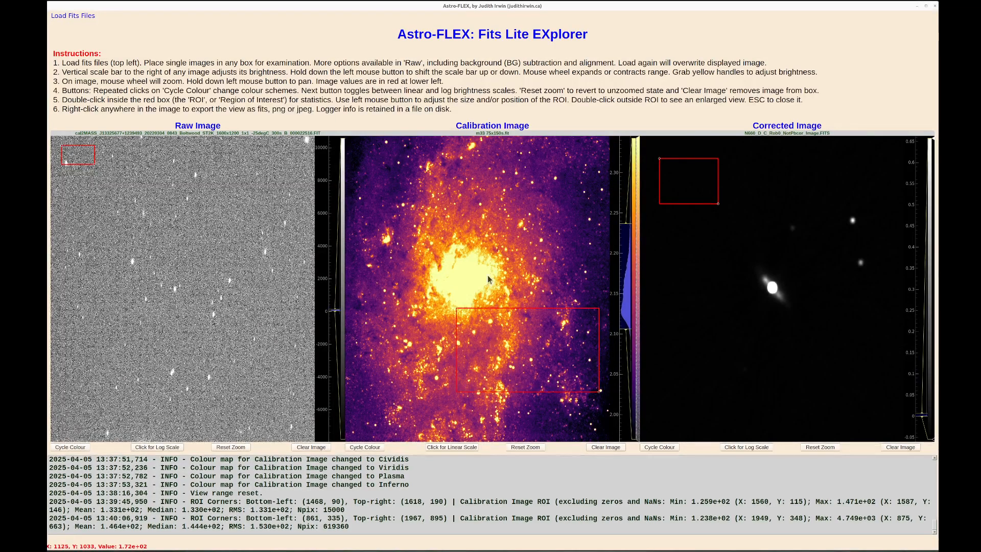
Load the cal2MASS files ending 000022512 through 000022532 into the Raw box as a sequence with BG subtraction
left_click(74, 17)
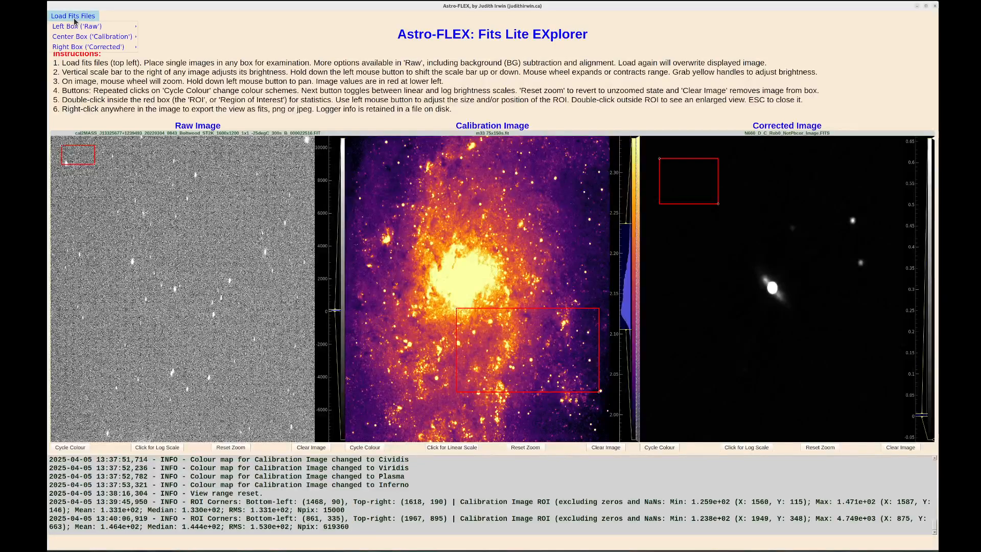
mouse_move(83, 30)
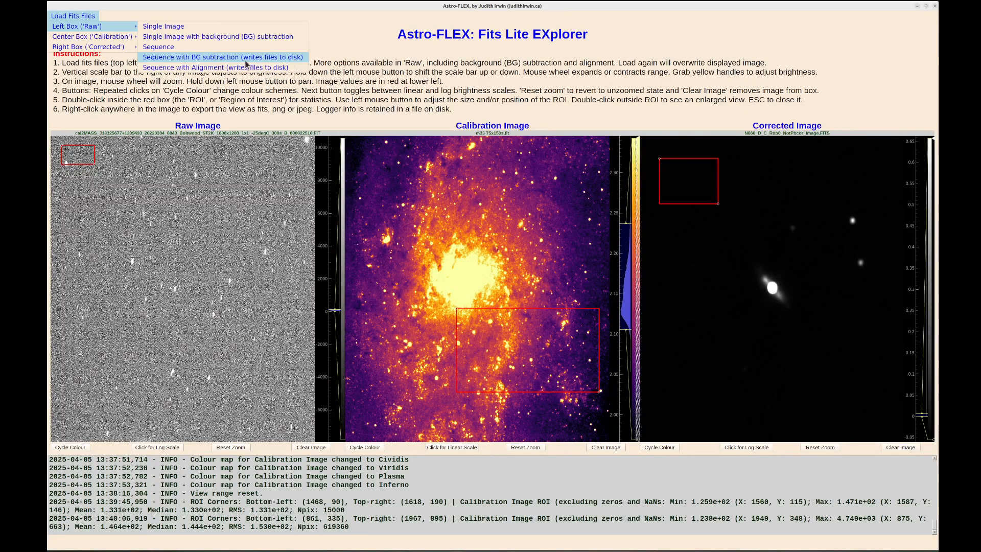
left_click(204, 57)
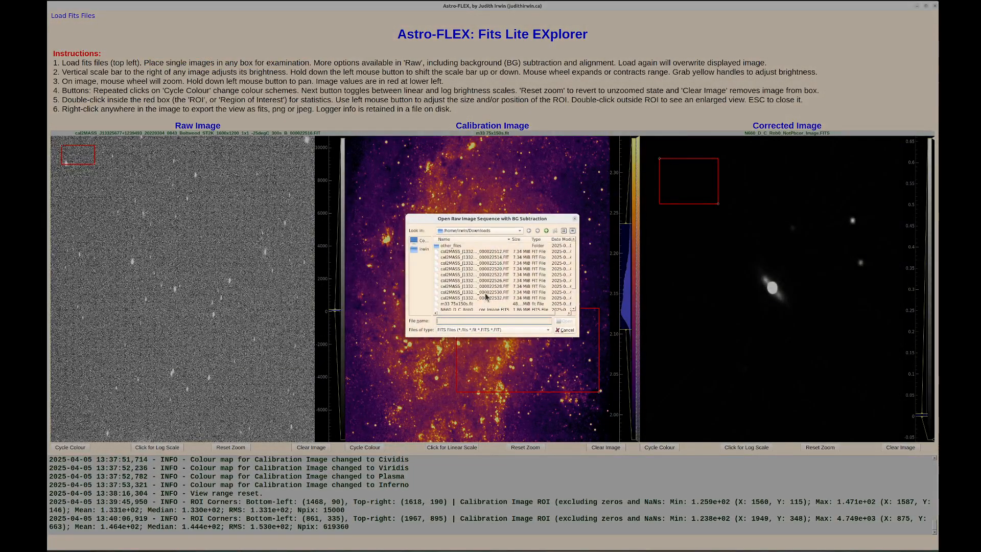
left_click(467, 252)
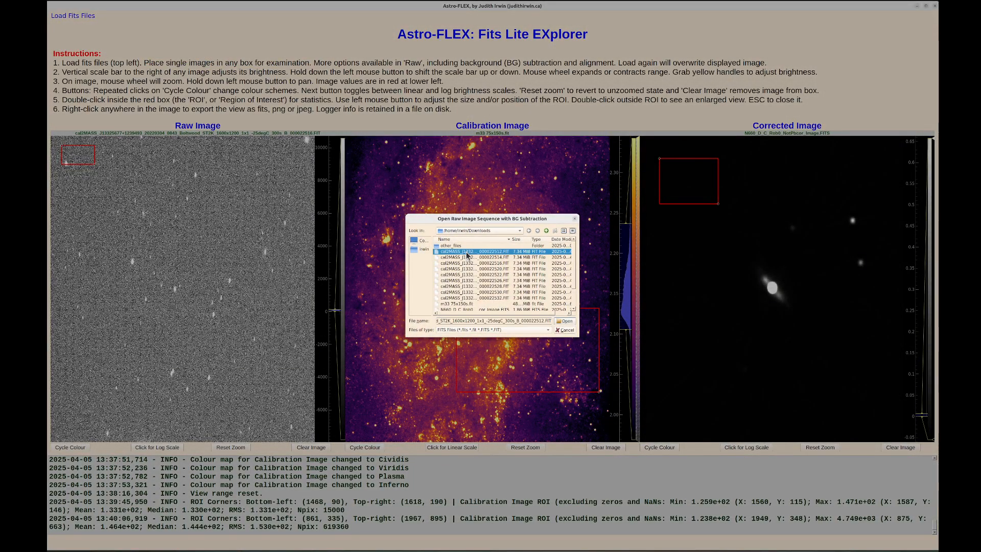
left_click(467, 298, "shift")
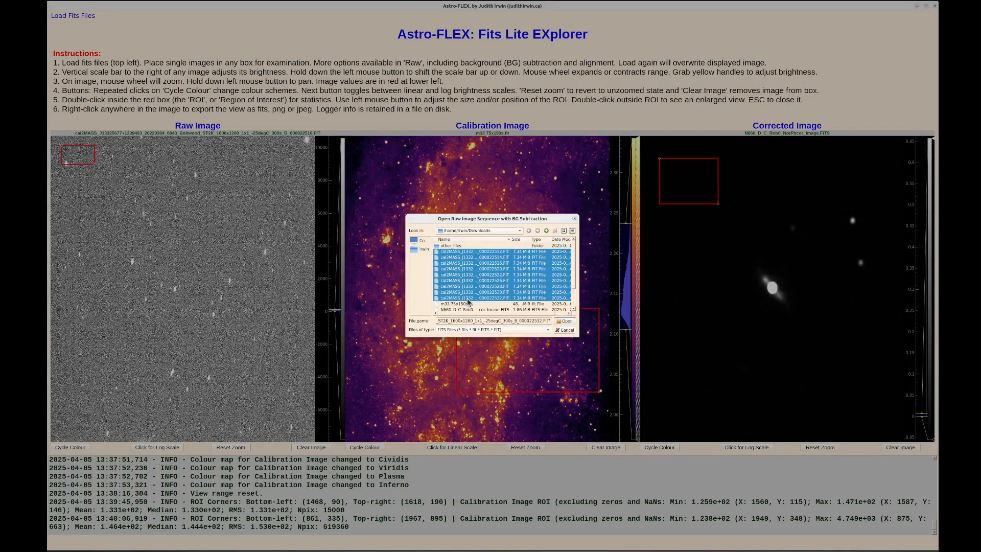
left_click(567, 321)
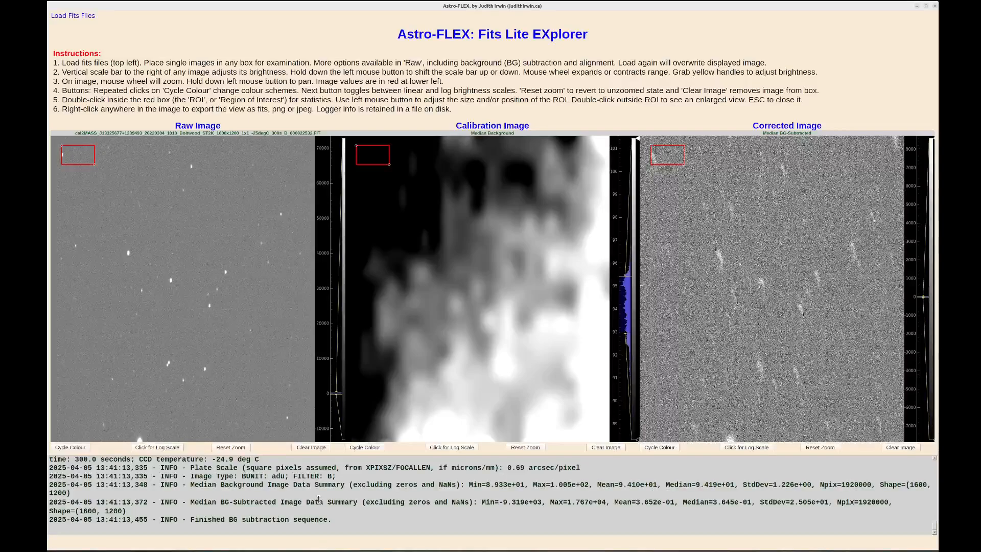
Review the background-subtraction log entries and highlight the BGSUB prefix of an output file name
scroll(304, 509, "up", 1)
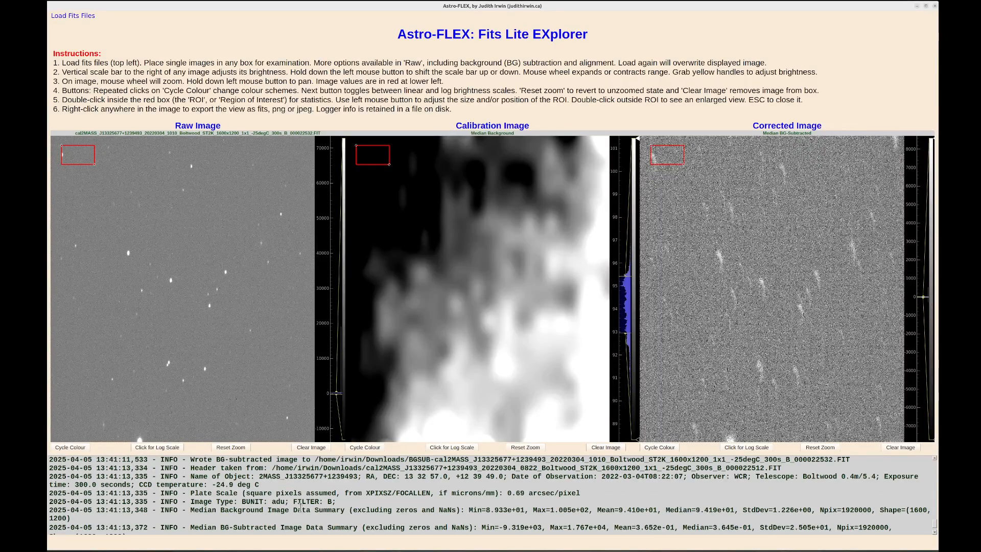
scroll(301, 506, "up", 1)
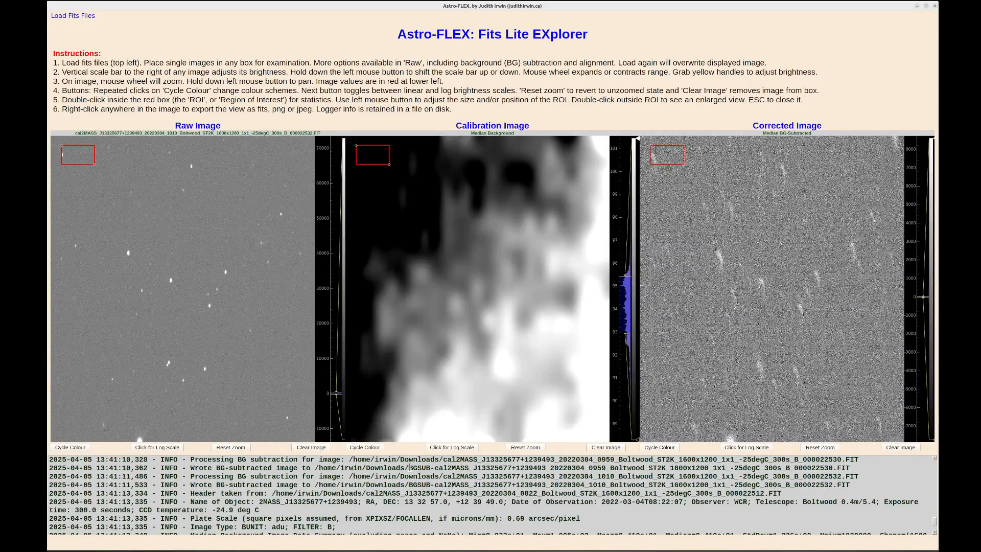
left_click_drag(409, 467, 492, 468)
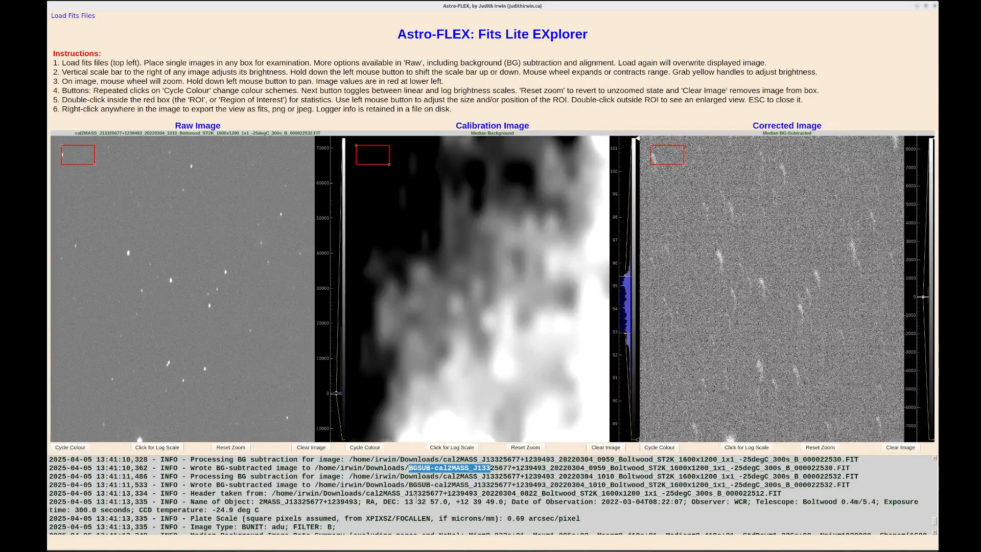
scroll(415, 491, "down", 2)
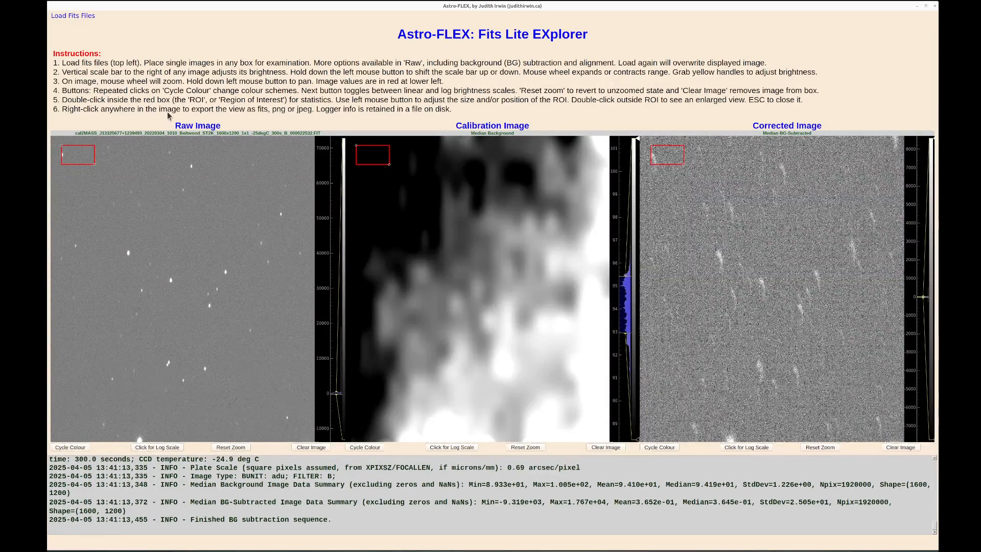
Load the BGSUB-cal2MASS files ending 000022512 through 000022532 into the Raw box as a sequence with alignment
left_click(90, 16)
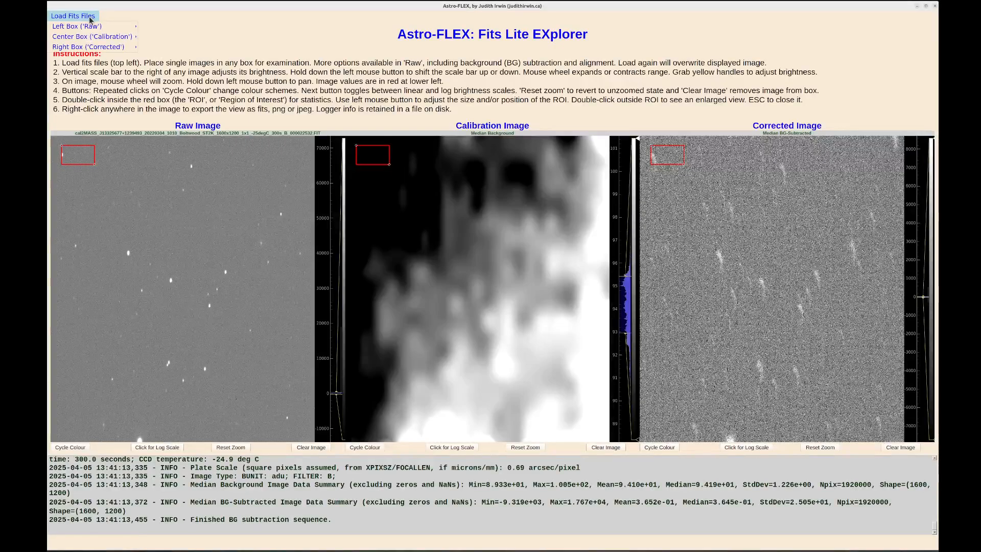
mouse_move(92, 28)
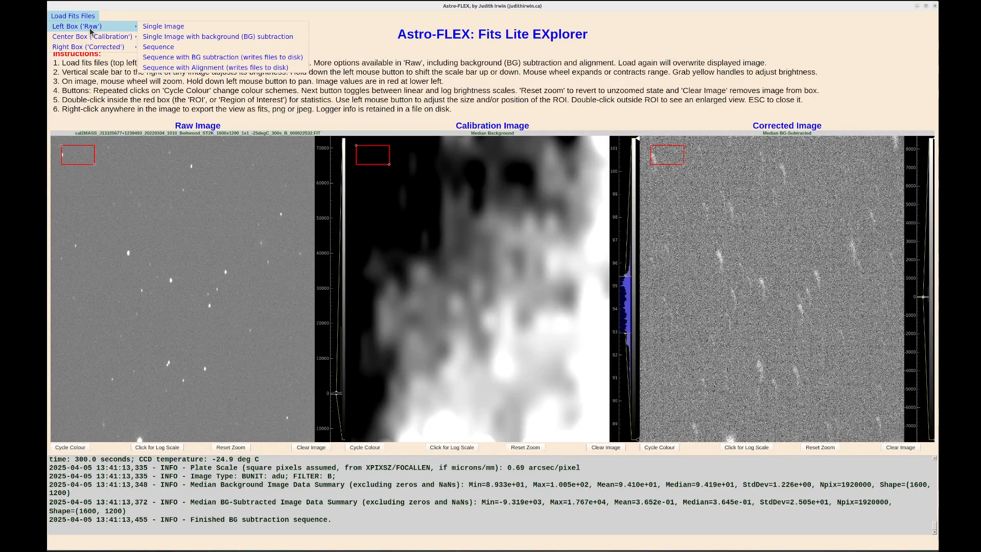
left_click(224, 68)
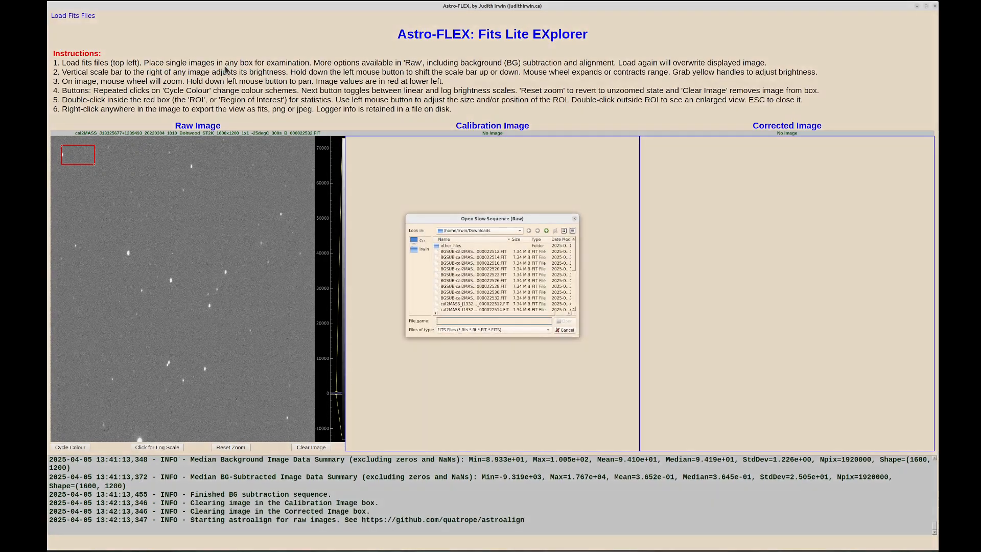
left_click(448, 252)
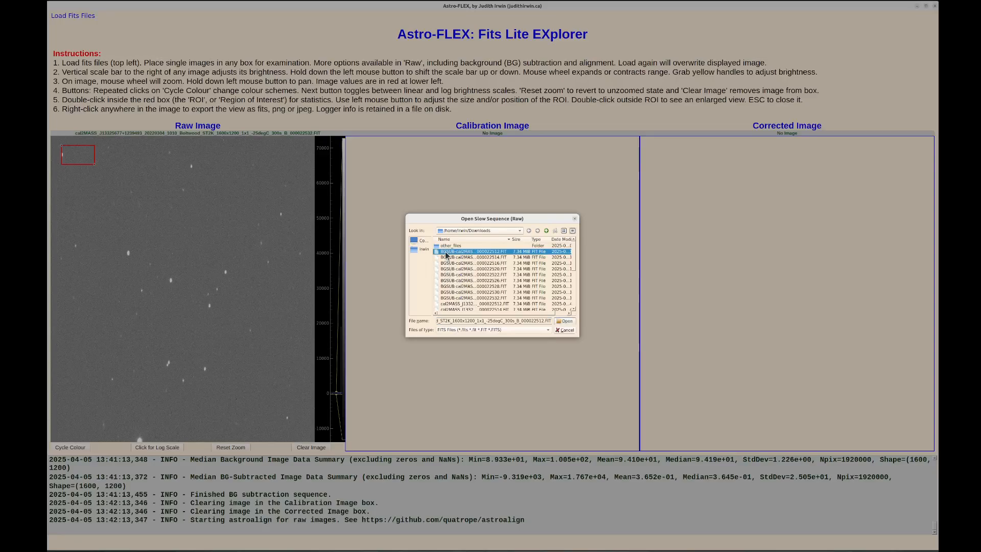
left_click(456, 299, "shift")
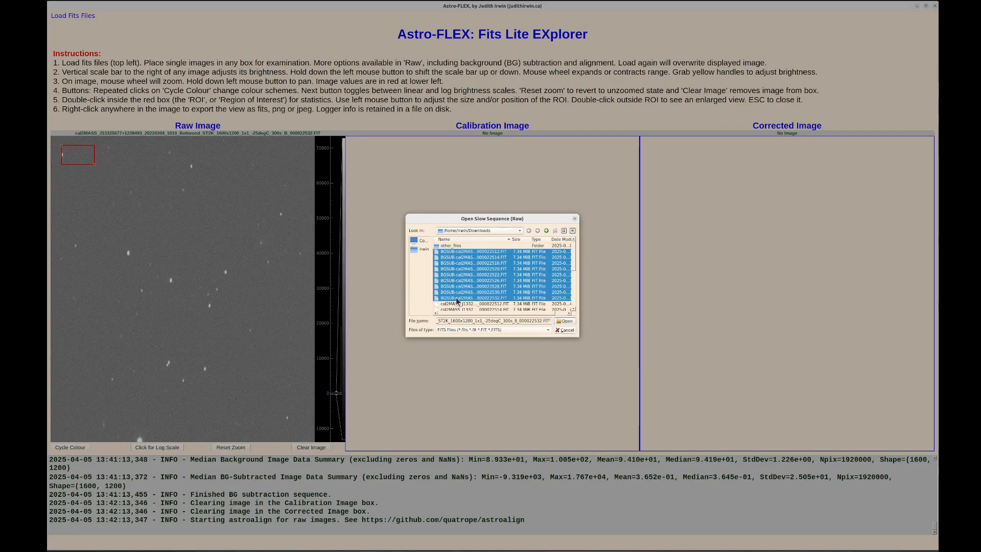
left_click(571, 325)
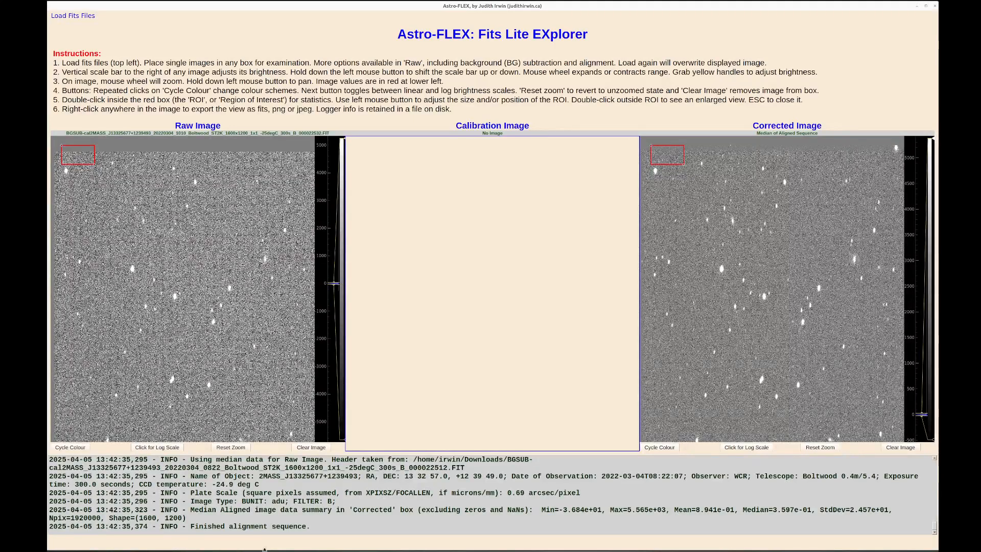
Review the alignment log, highlighting the ALIGN-BGSUB output file name and the Δx and Δy registration shifts of the last image
scroll(353, 520, "up", 1)
scroll(354, 521, "up", 1)
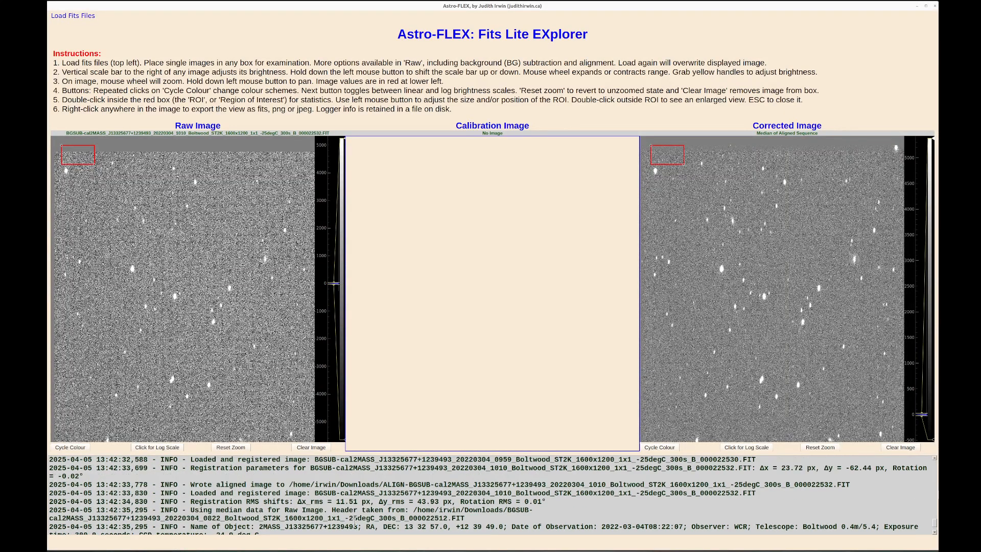
scroll(354, 520, "up", 1)
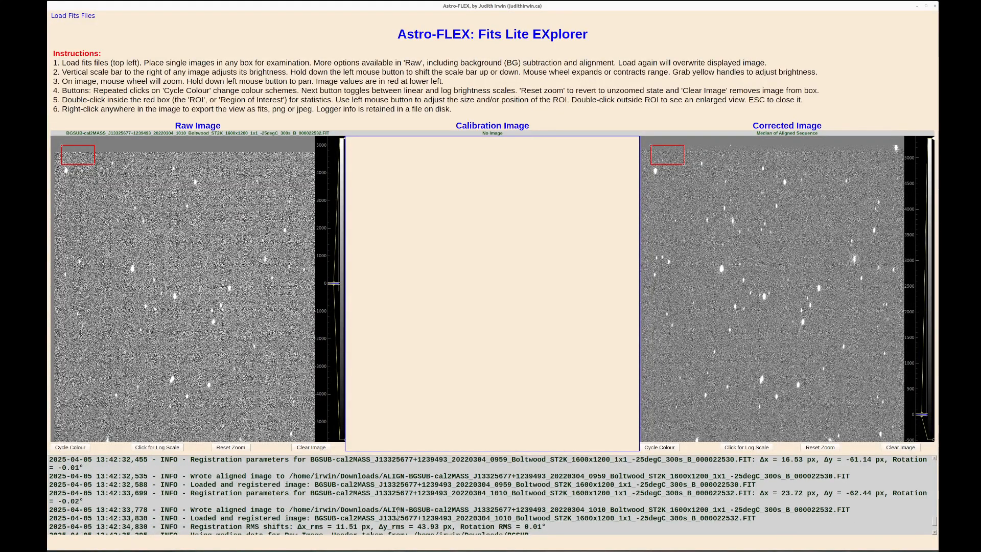
left_click_drag(385, 510, 459, 511)
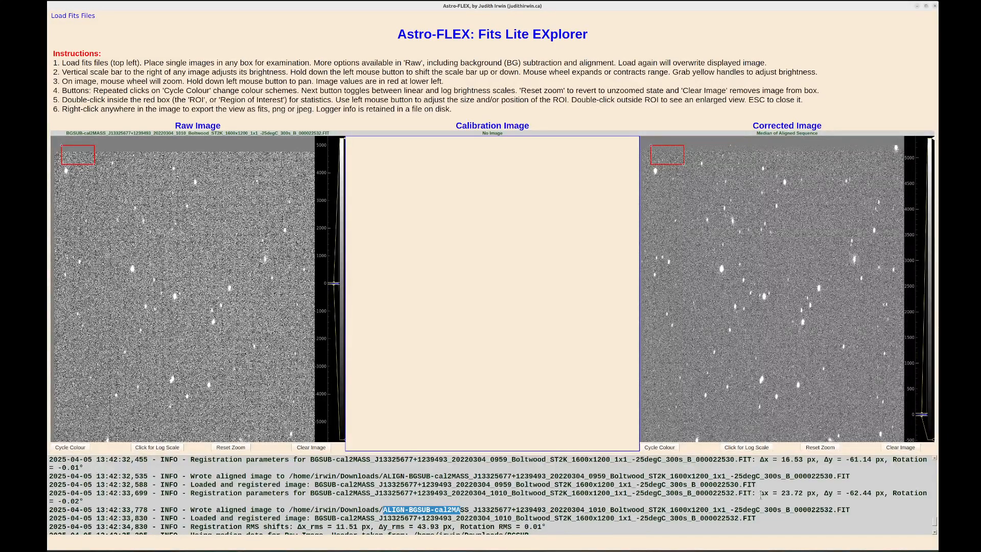
left_click_drag(759, 494, 886, 494)
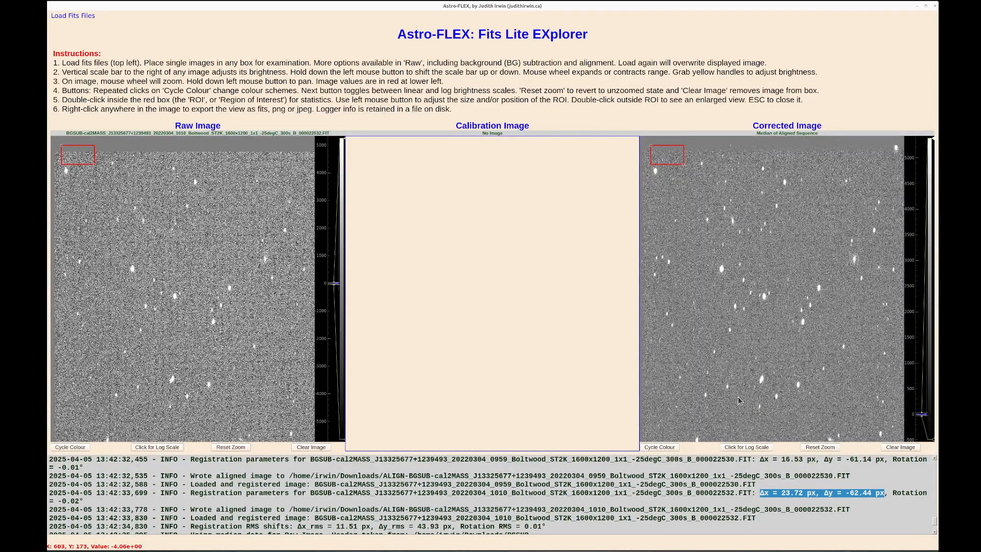
Switch the Corrected image to the next colour scheme
left_click(665, 448)
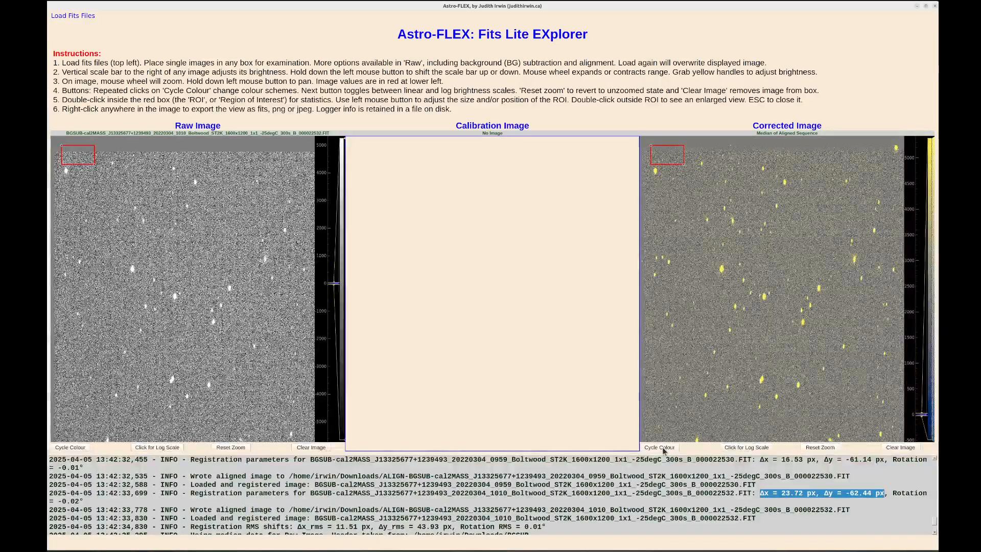
Check which file types the Corrected image can be exported to, and leave the export without saving
right_click(769, 357)
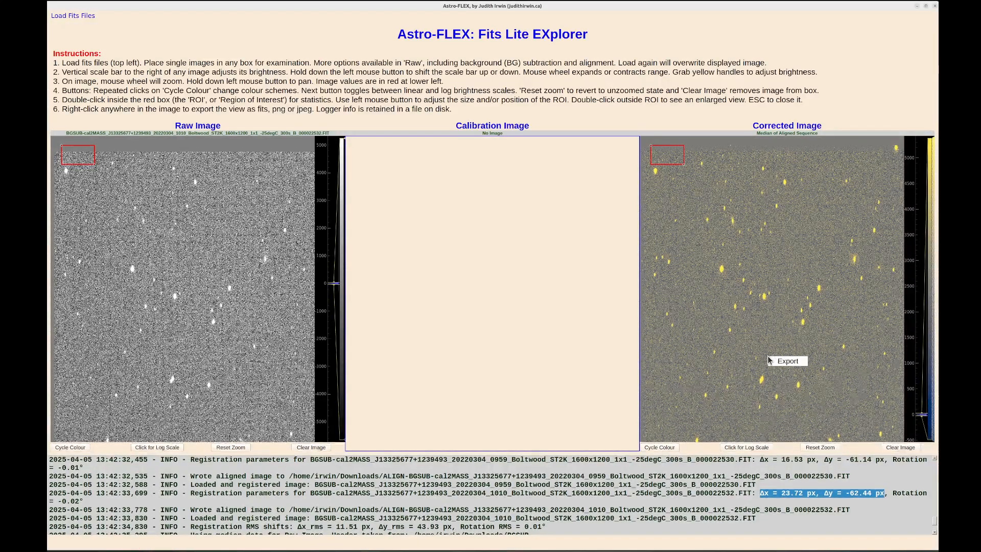
left_click(795, 364)
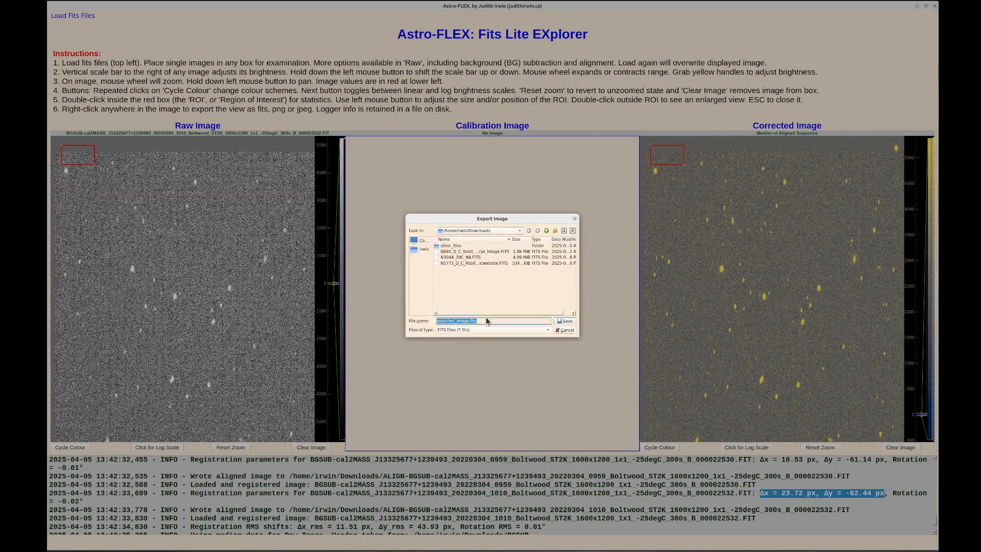
left_click(549, 333)
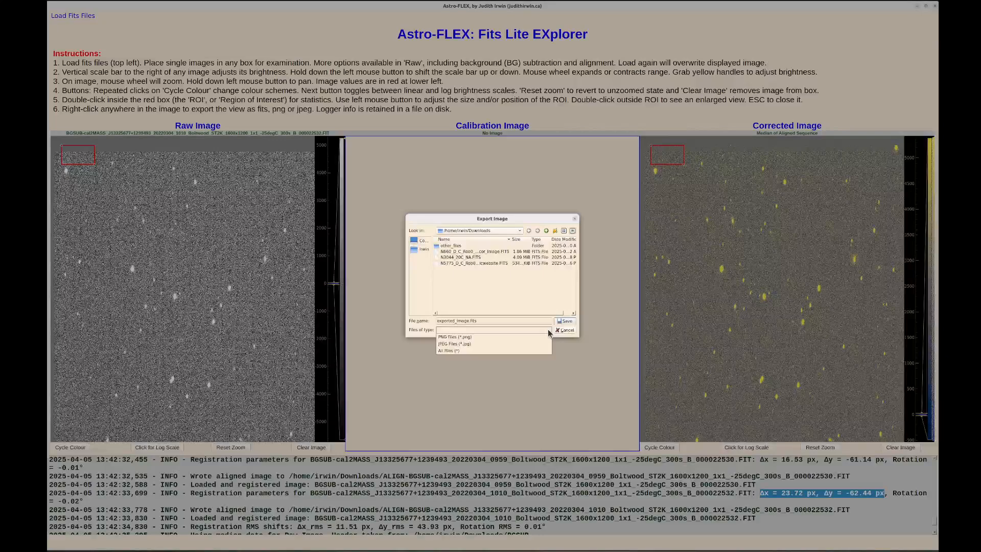
left_click(551, 333)
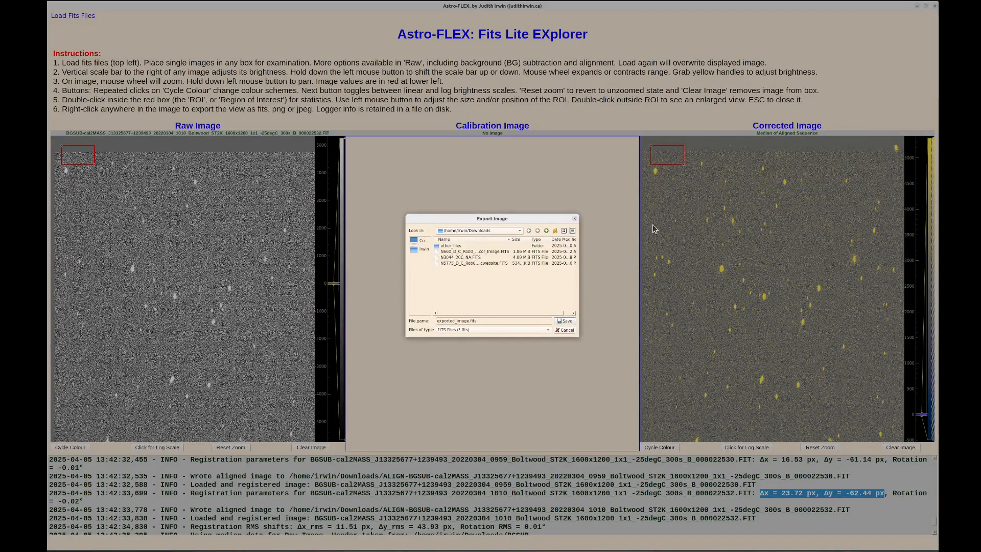
left_click(566, 330)
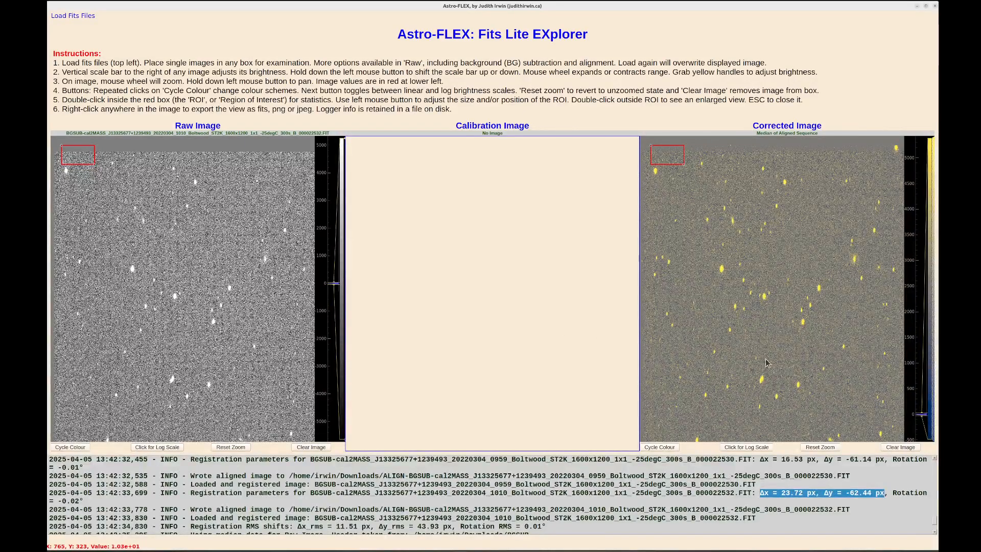
Open the enlarged view of the Corrected image, inspect its export options without saving, and close the view
scroll(763, 355, "up", 1)
scroll(763, 355, "down", 1)
double_click(741, 293)
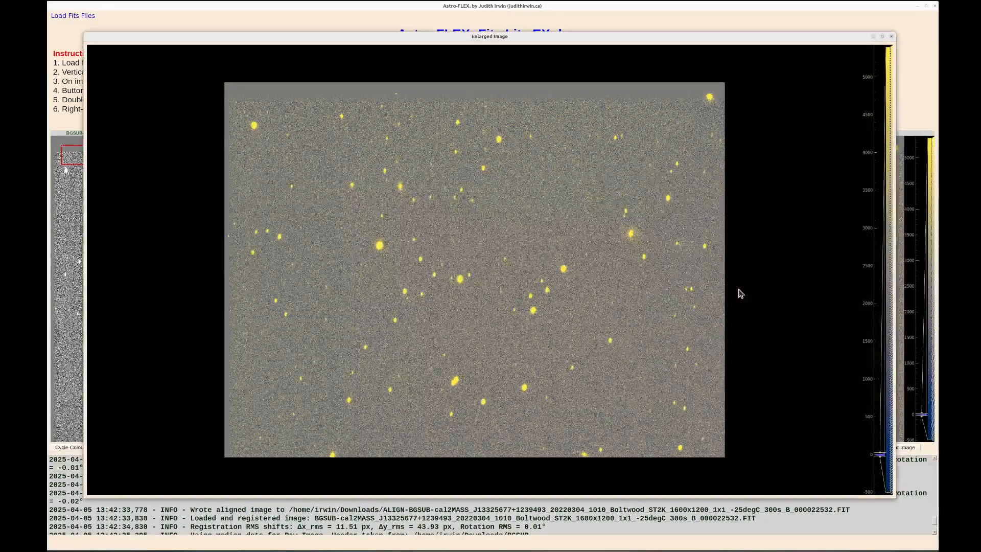
right_click(477, 316)
left_click(493, 320)
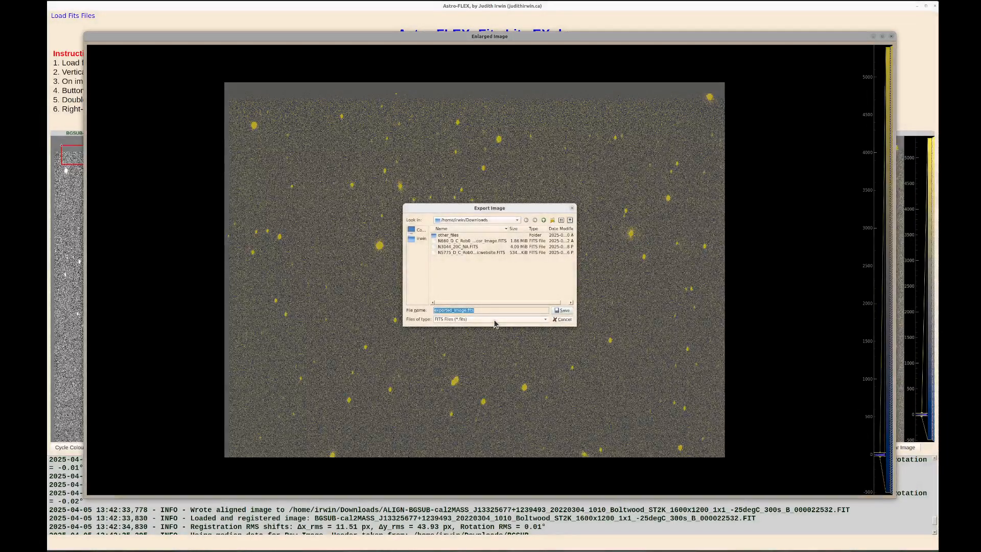
left_click(566, 321)
key("Escape")
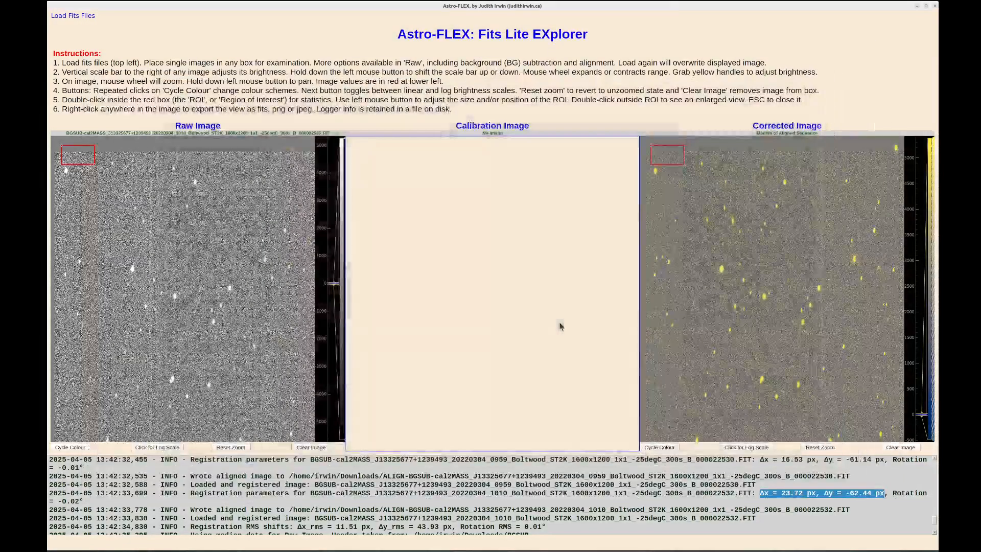